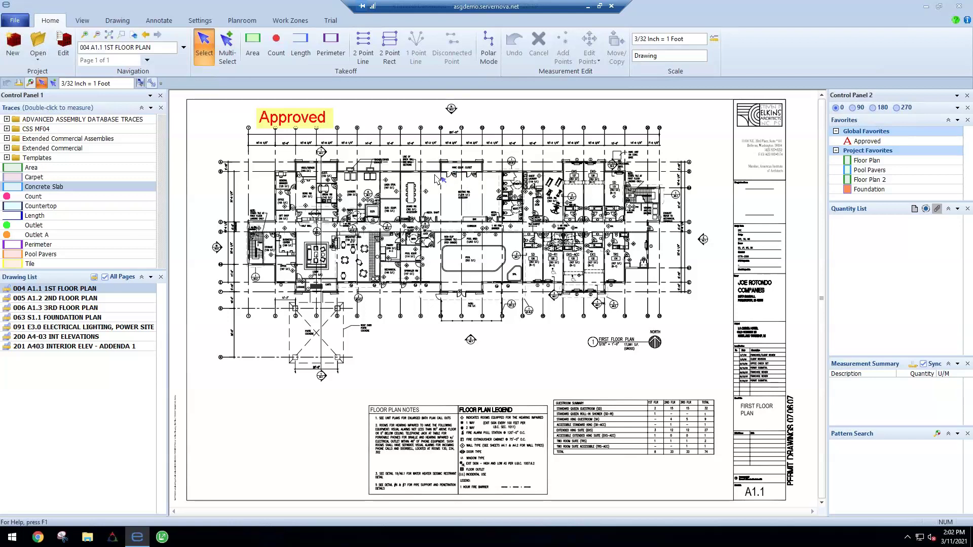
Step: Inspect the meeting room on the first floor plan up close and return to the full sheet
scroll(437, 178, "up", 5)
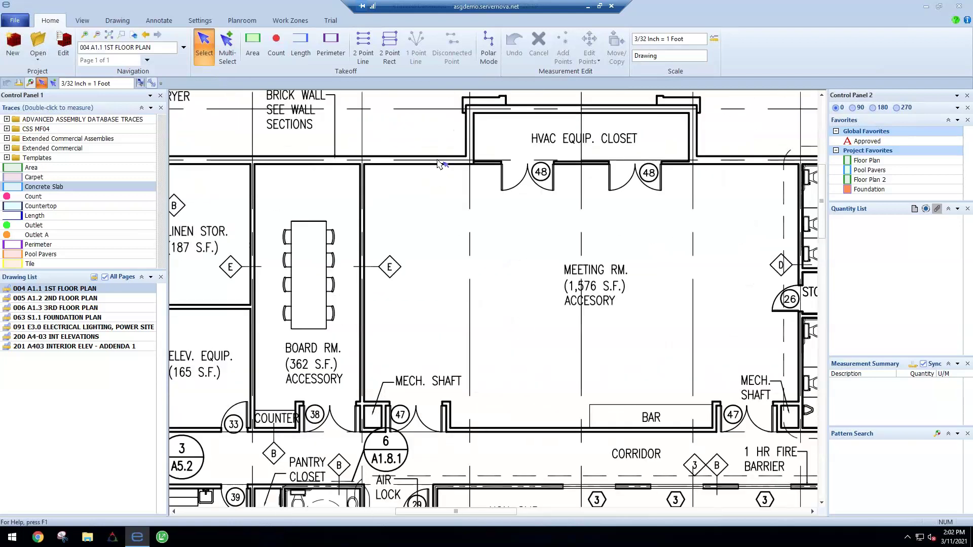
scroll(439, 164, "up", 3)
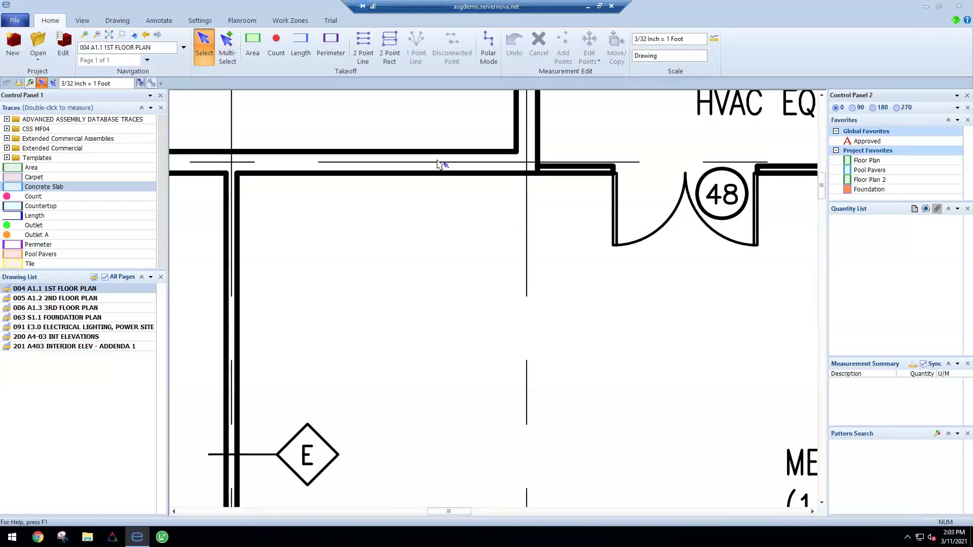
scroll(438, 164, "down", 1)
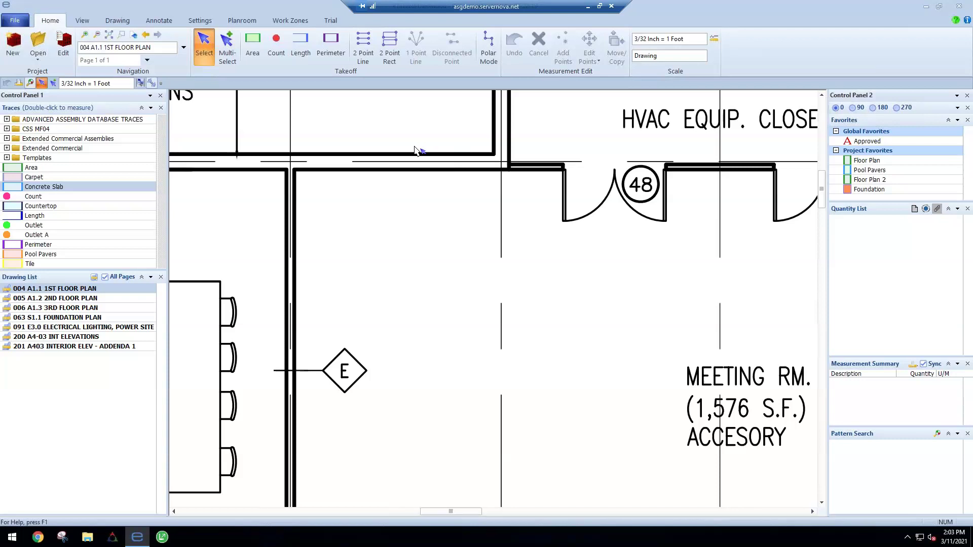
scroll(415, 151, "down", 3)
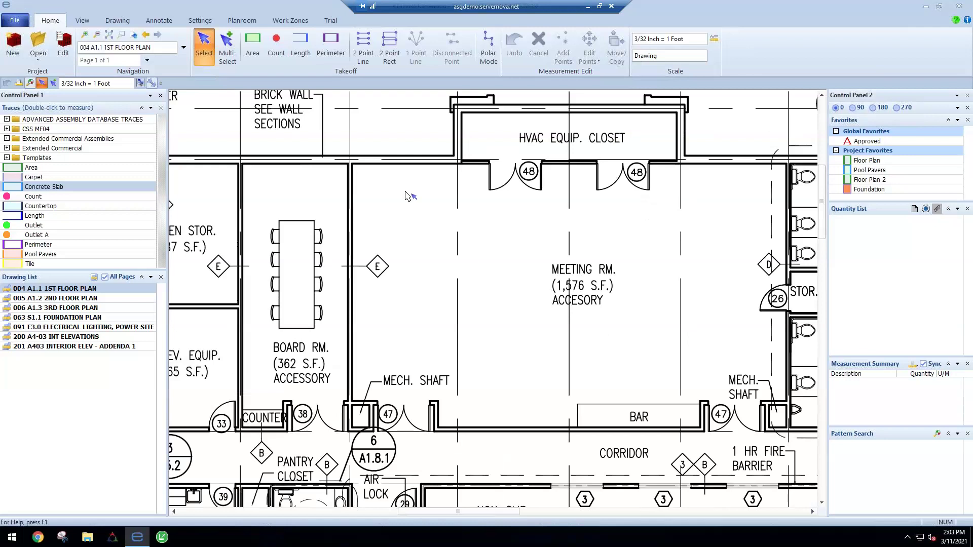
scroll(405, 209, "down", 2)
scroll(408, 209, "down", 2)
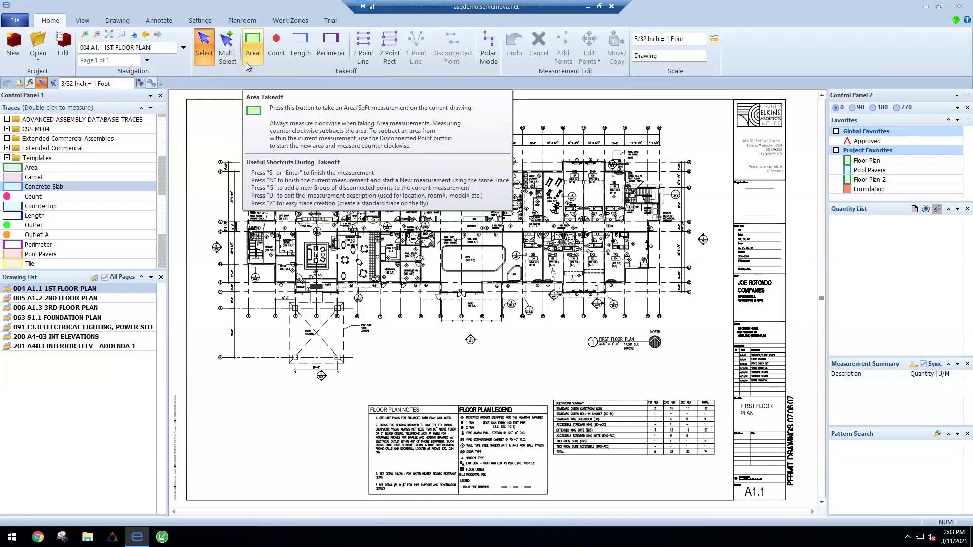
Step: Review the customization options for the quick access toolbar and keyboard shortcuts, and dismiss them without applying anything
left_click(162, 85)
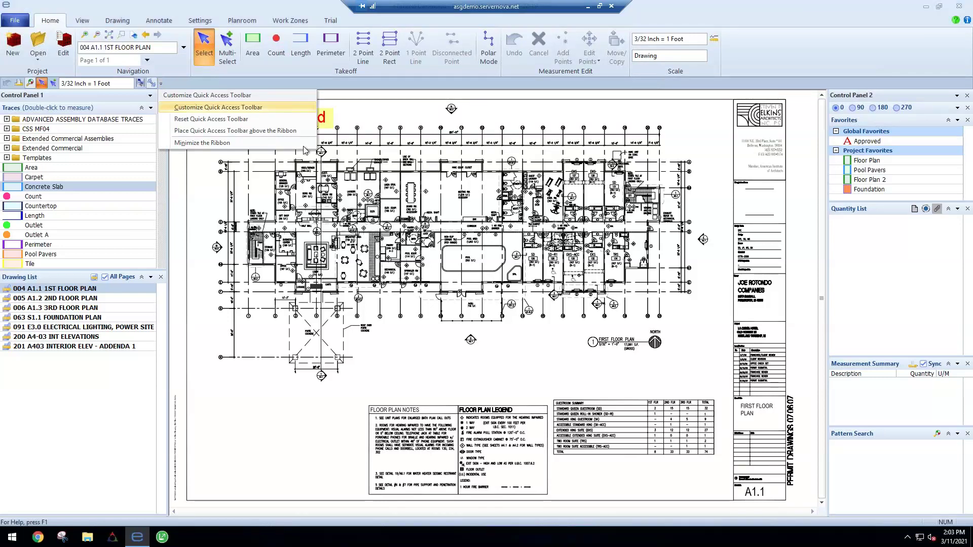
left_click(180, 108)
left_click_drag(440, 177, 400, 148)
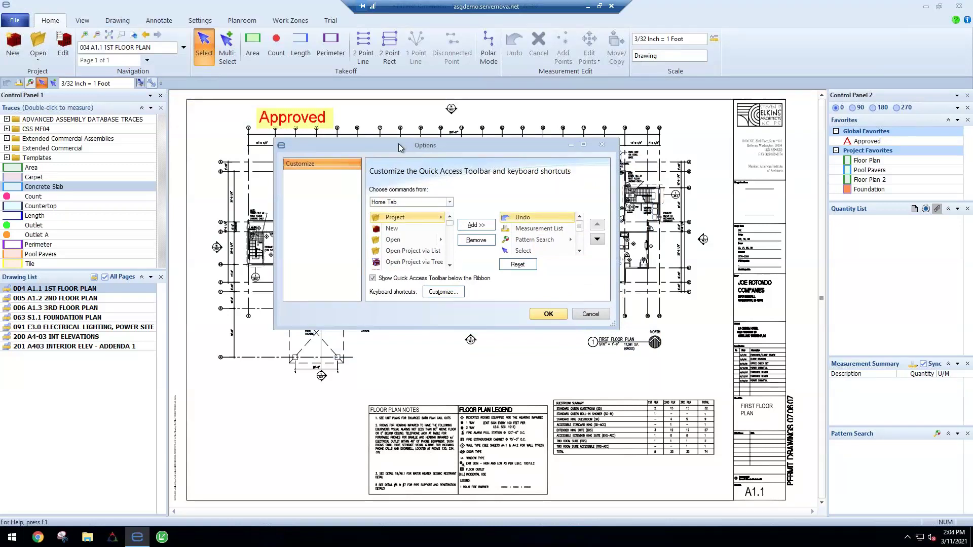
left_click(590, 315)
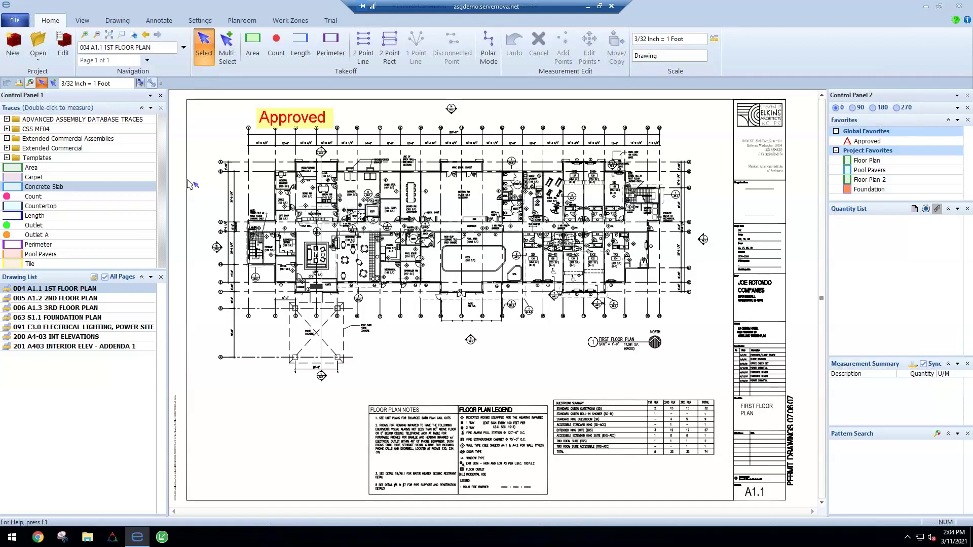
Step: Review the panes available for Control Panel 1 and the unfiltered drawing list, restoring the filtered list
left_click(150, 96)
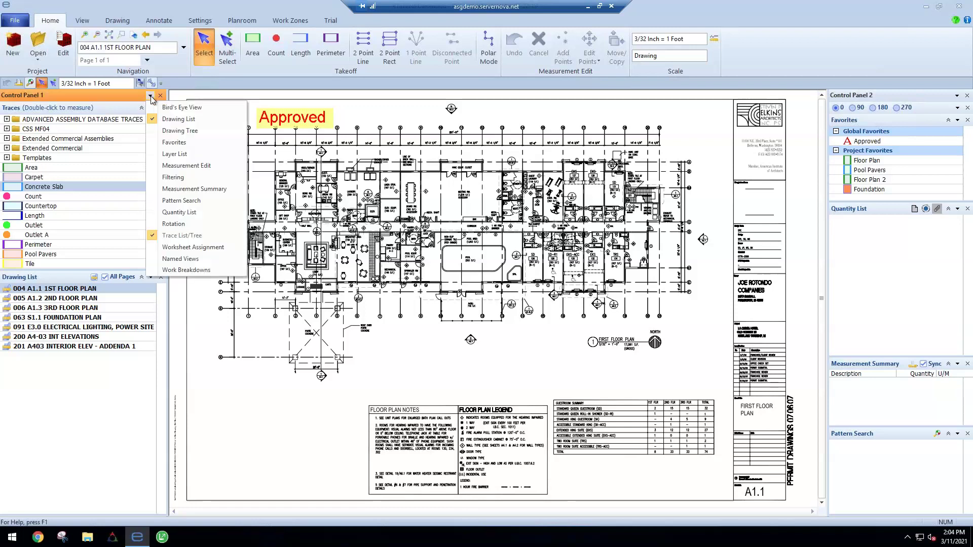
left_click(151, 96)
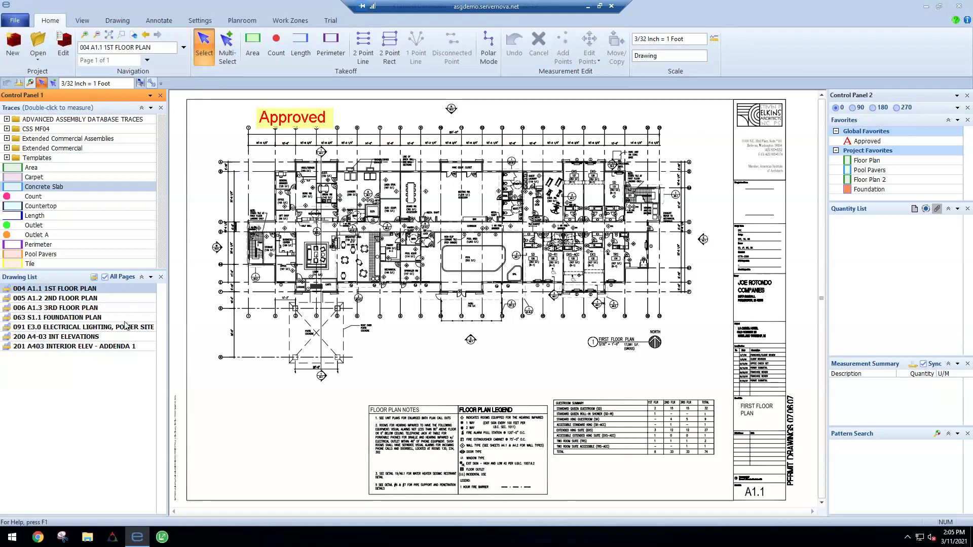
left_click(94, 279)
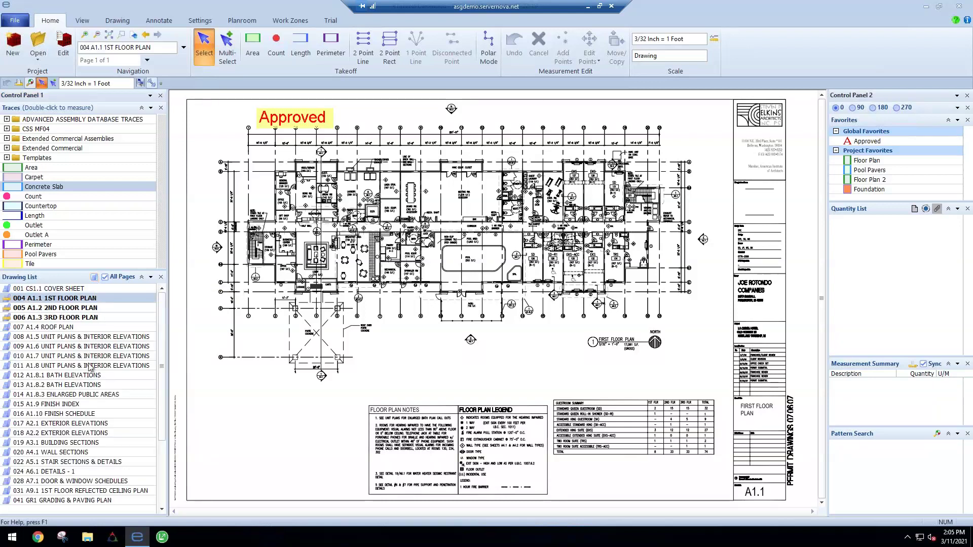
left_click(94, 278)
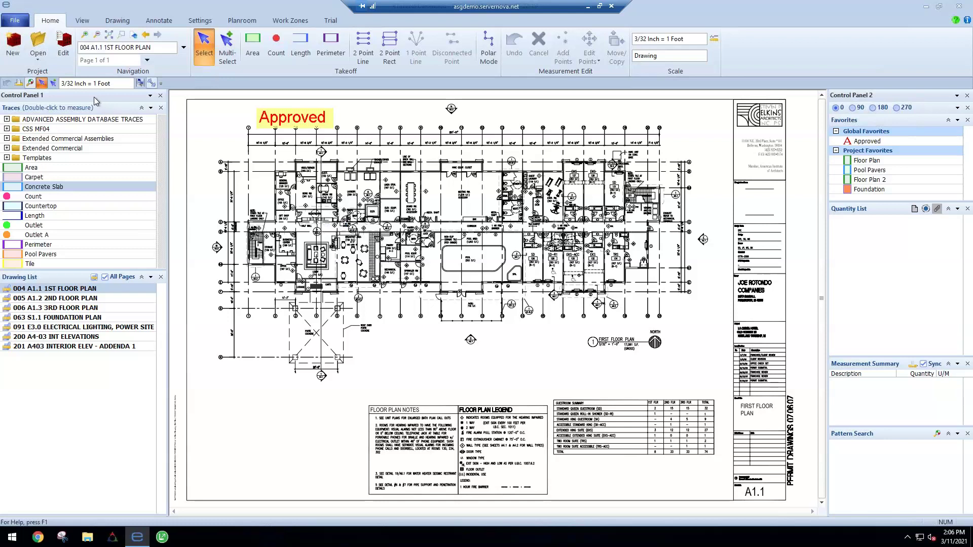
mouse_move(93, 96)
left_mouse_down()
mouse_move(216, 106)
mouse_move(206, 132)
mouse_move(217, 138)
mouse_move(14, 145)
mouse_move(33, 296)
mouse_move(6, 311)
left_mouse_up()
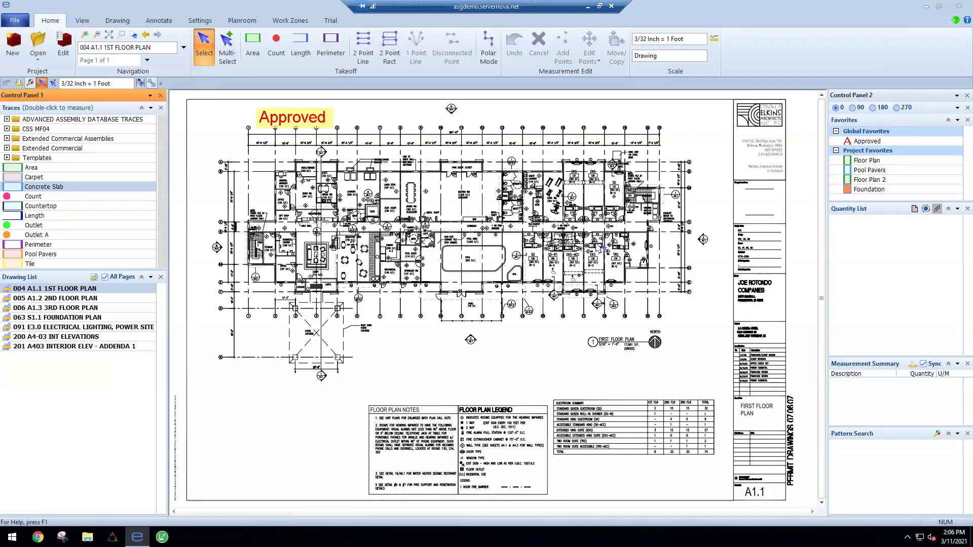
Step: View the drawing scale settings of the first floor plan and dismiss them
left_click(713, 39)
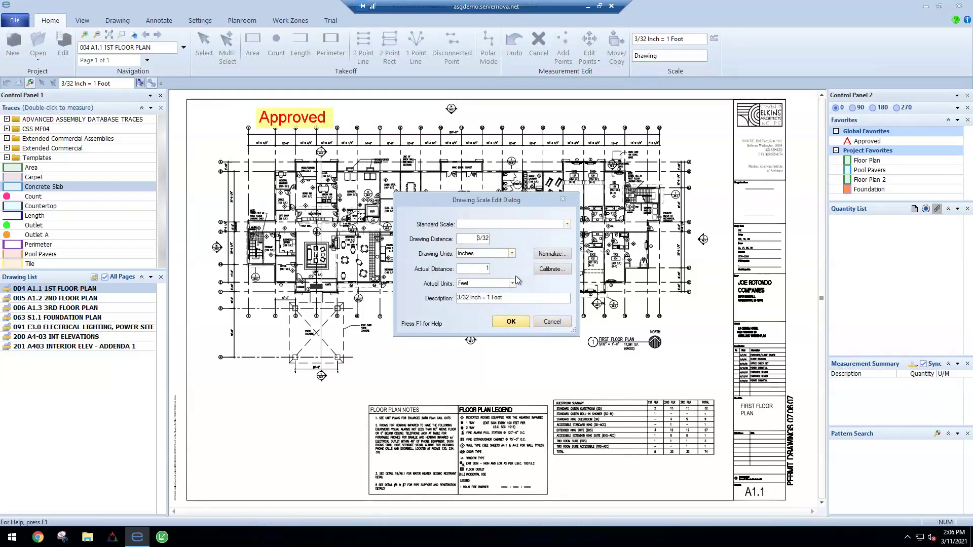
left_click(554, 323)
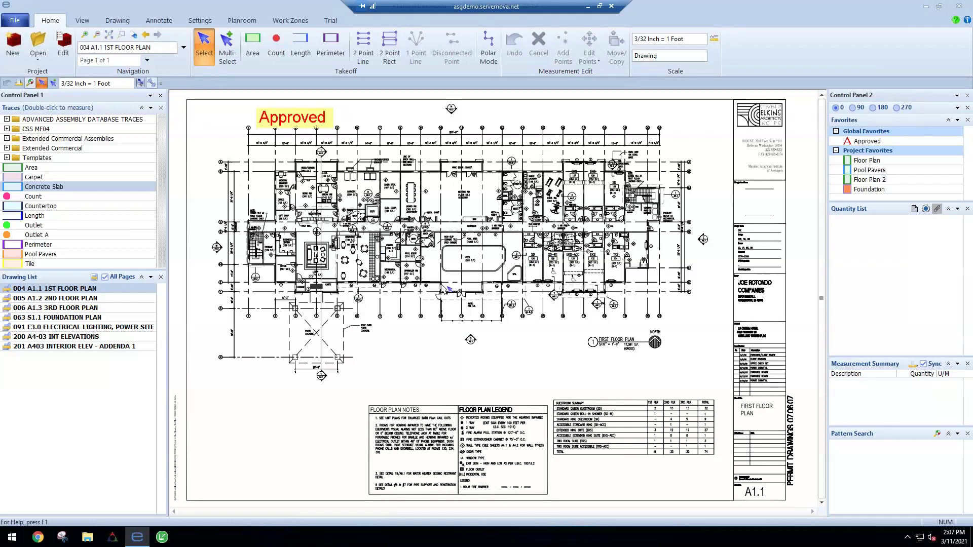
Step: Measure the pool area with the Pool Pavers trace, following its outer walls clockwise from the corner below the air lock, including the patio door recess
scroll(447, 289, "up", 1)
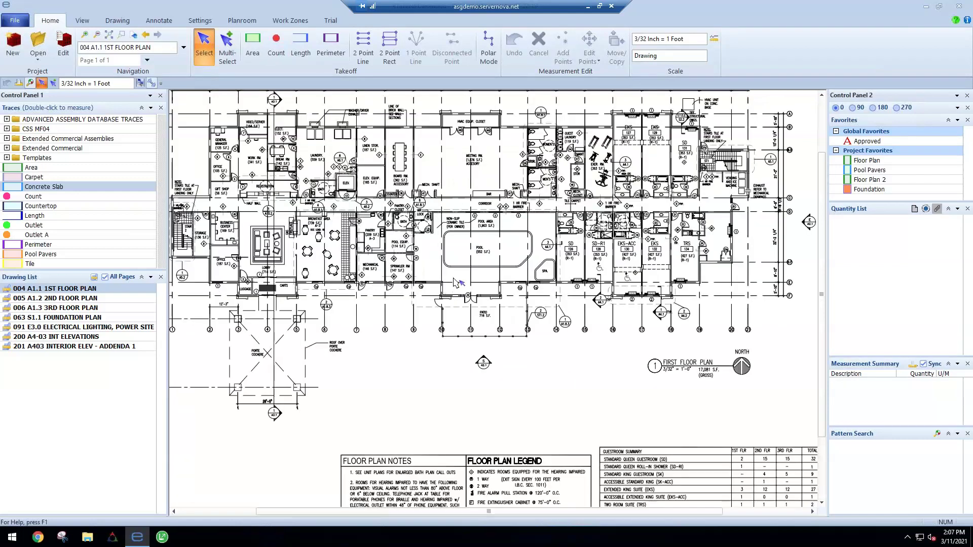
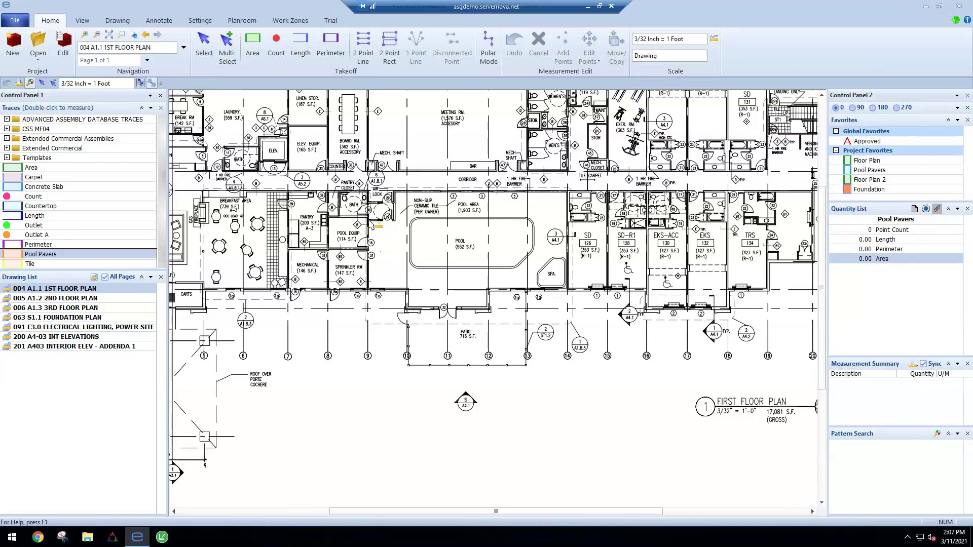
left_click(369, 220)
left_click(395, 219)
left_click(395, 193)
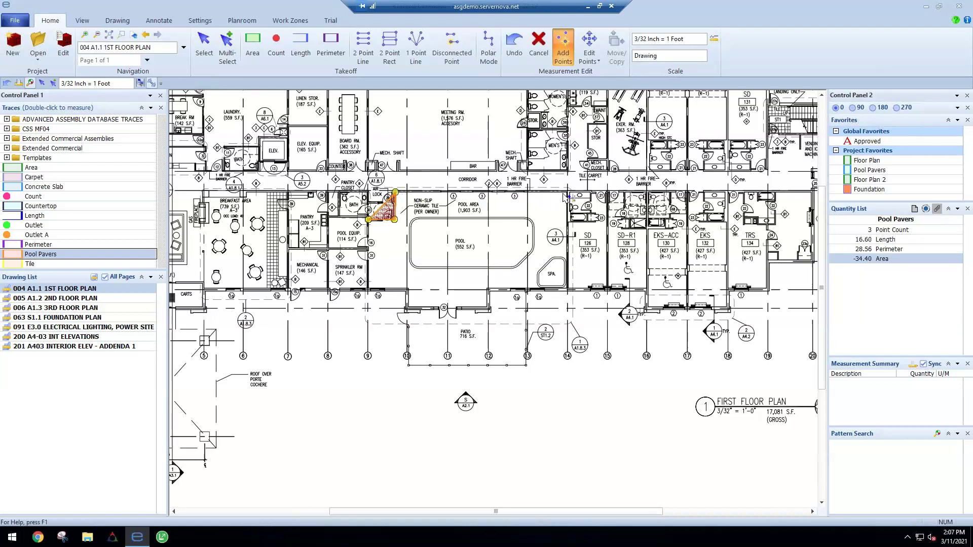
mouse_move(572, 198)
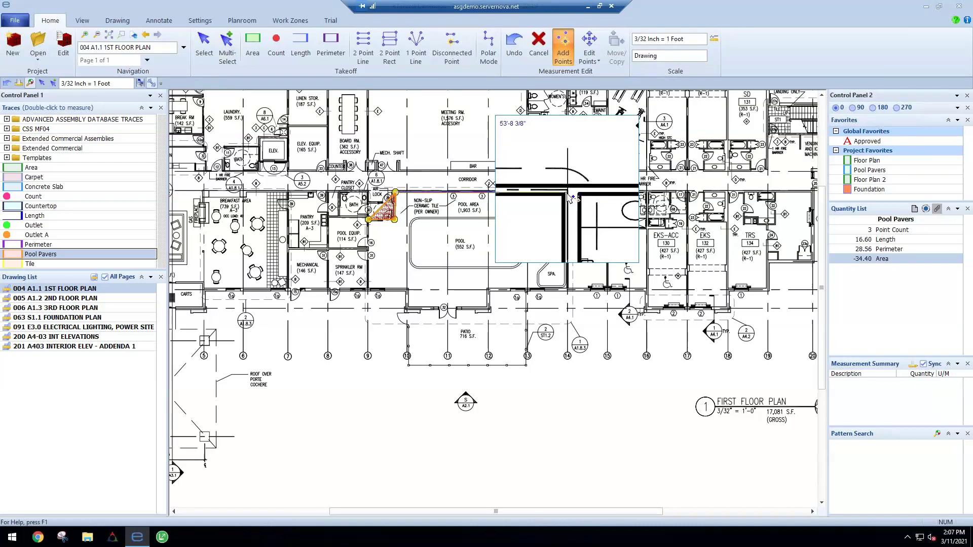
left_click(567, 192)
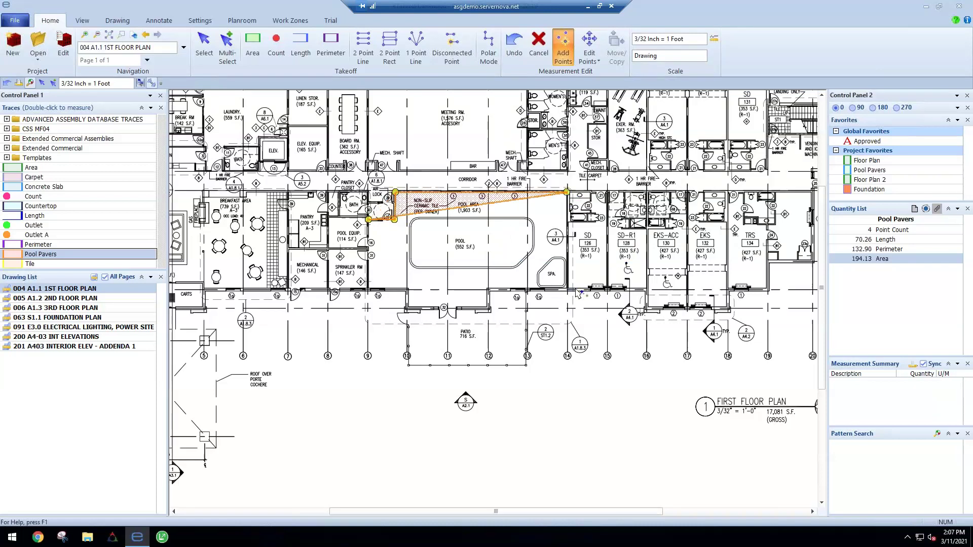
left_click(566, 287)
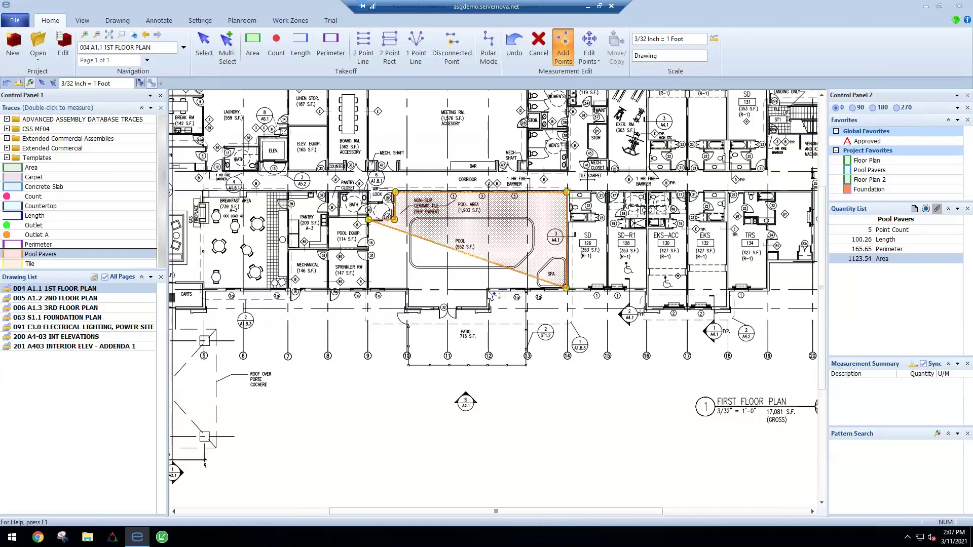
left_click(488, 290)
left_click(488, 308)
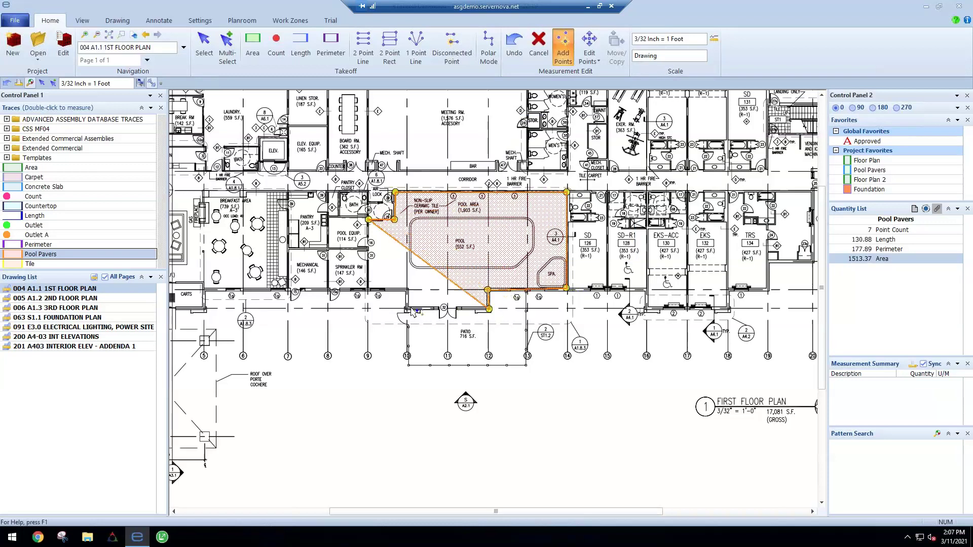
left_click(408, 307)
left_click(407, 292)
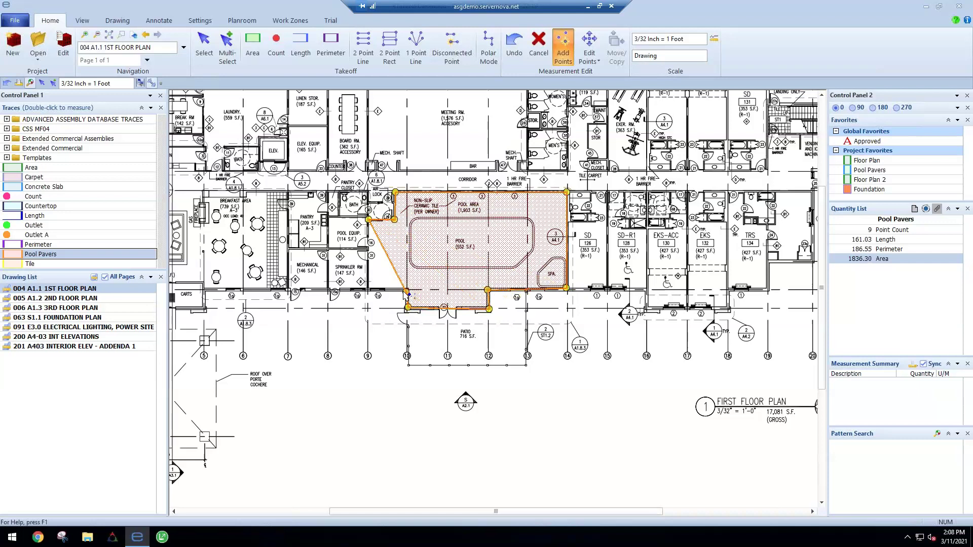
left_click(368, 290)
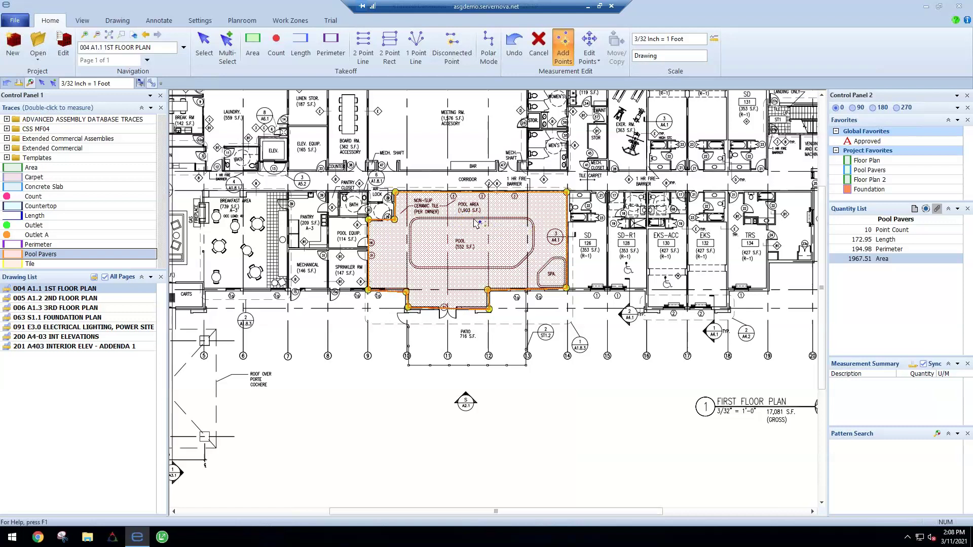
Step: Start a disconnected counterclockwise cutout along the pool's west side, forming arcs at its two rounded west corners
key("d")
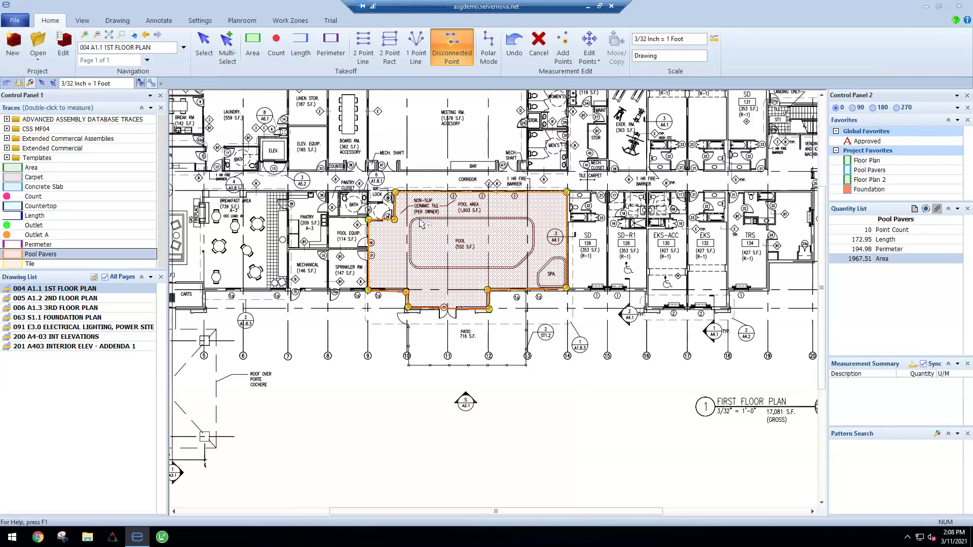
left_click(419, 220)
left_click(413, 219)
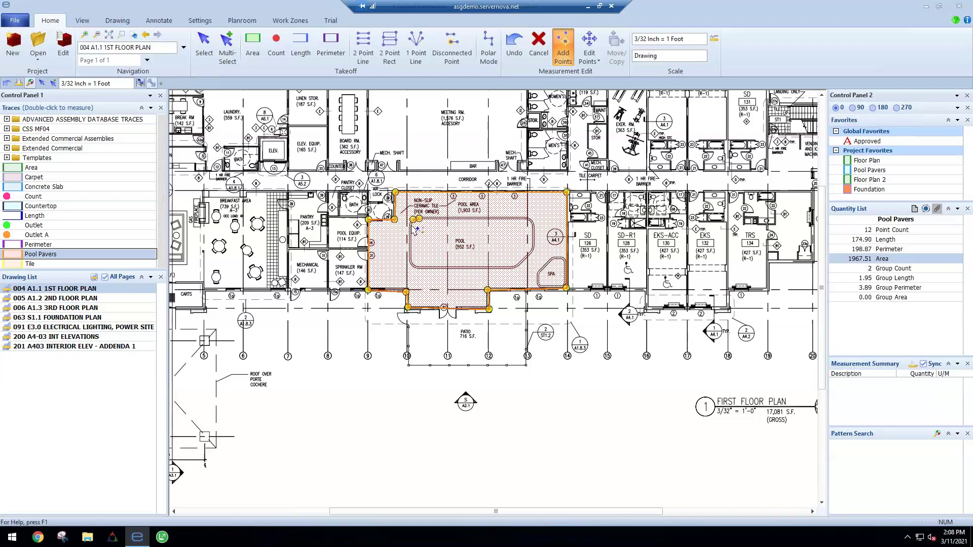
left_click(413, 226)
left_click(413, 228)
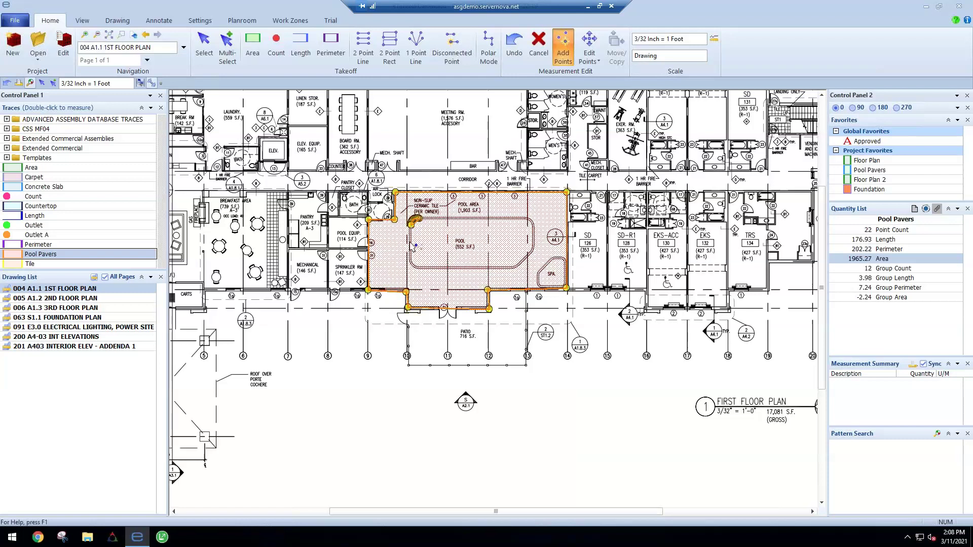
left_click(411, 258)
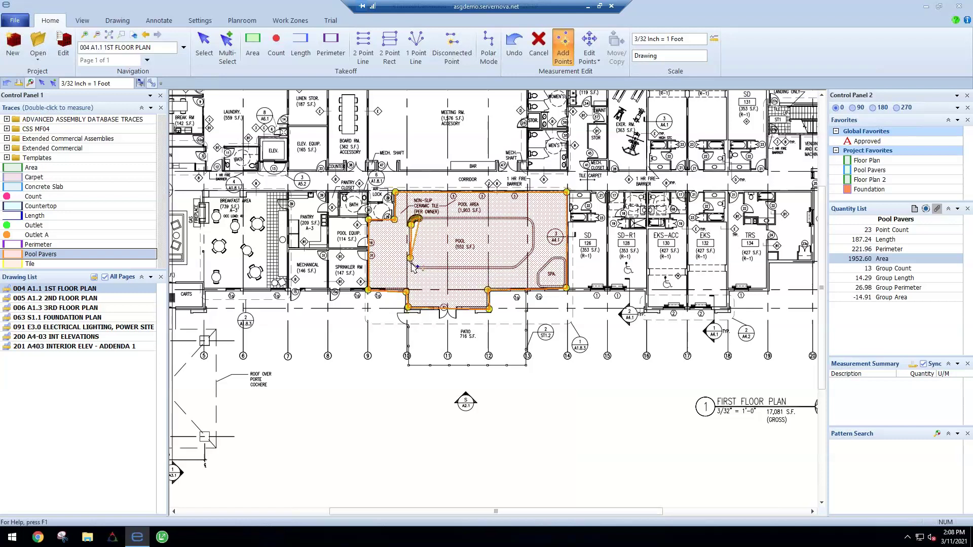
left_click(412, 264)
left_click(416, 265)
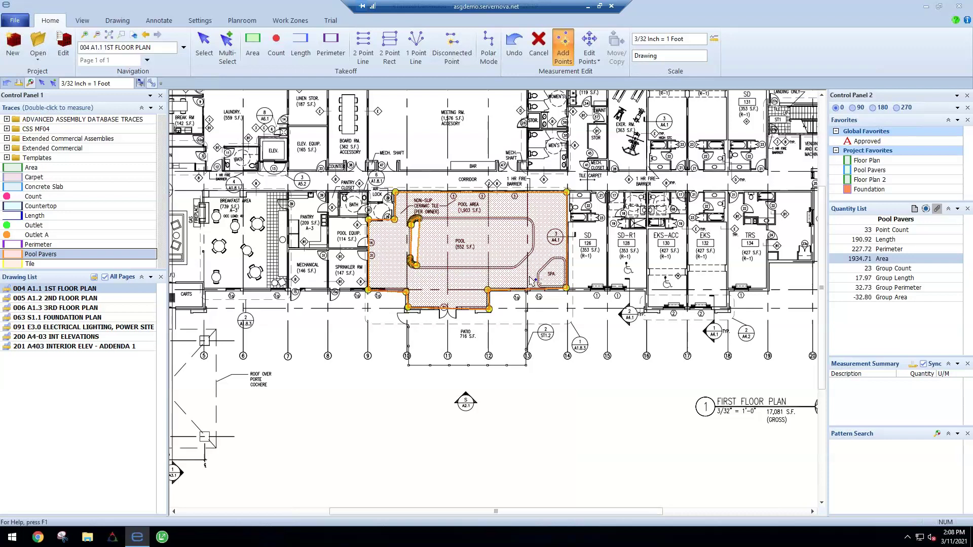
Step: Trace the pool cutout along the south edge, angled corner, east edge and north-east corner, and finish the Pool Pavers measurement
left_click(514, 266)
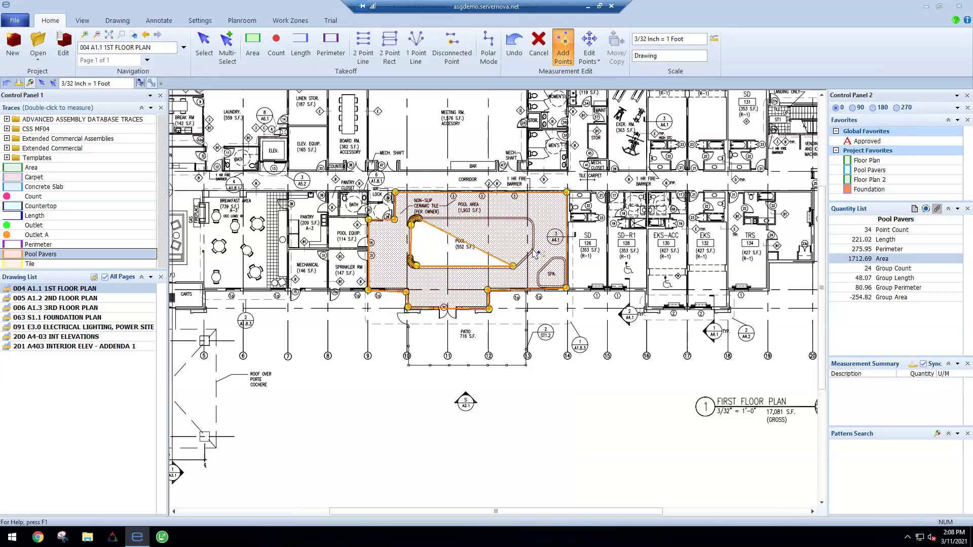
left_click(533, 251)
left_click(533, 223)
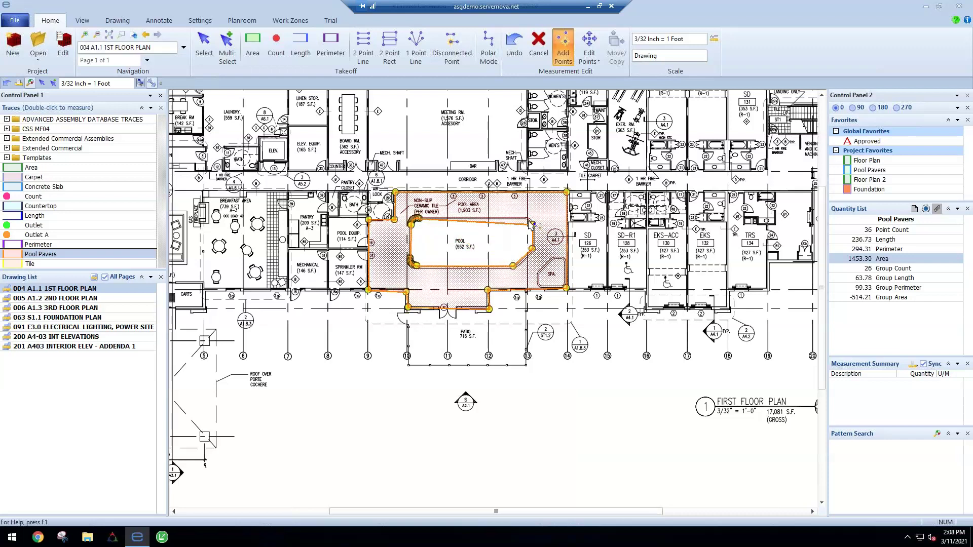
left_click(529, 219)
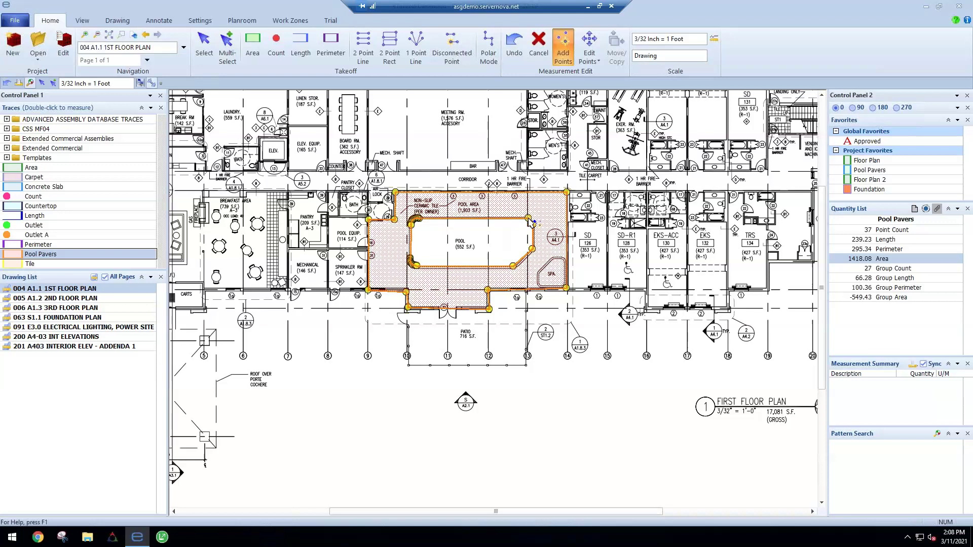
key("Escape")
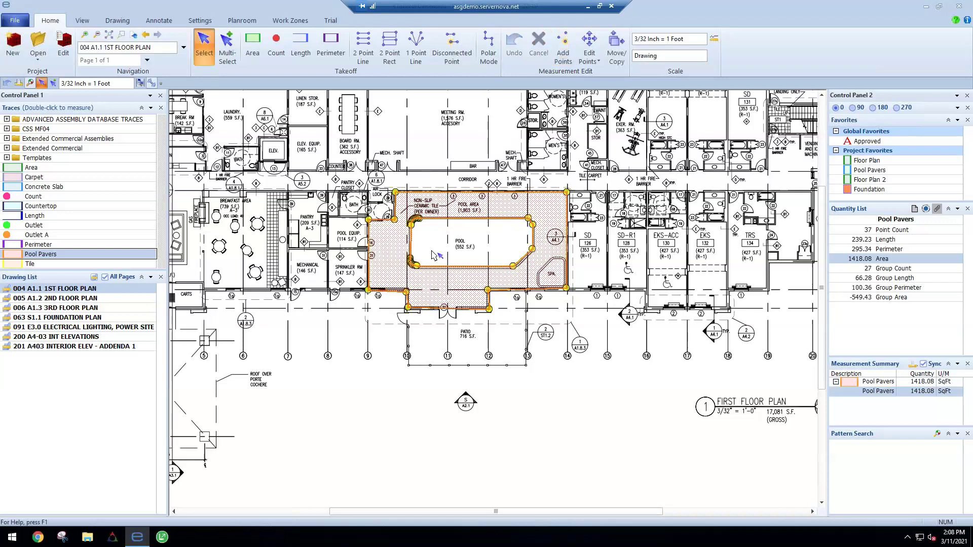
Step: Create a cutout measurement from the pool's point group (points 11-37) using the Concrete Slab trace, and deselect the measurement
scroll(435, 254, "up", 3)
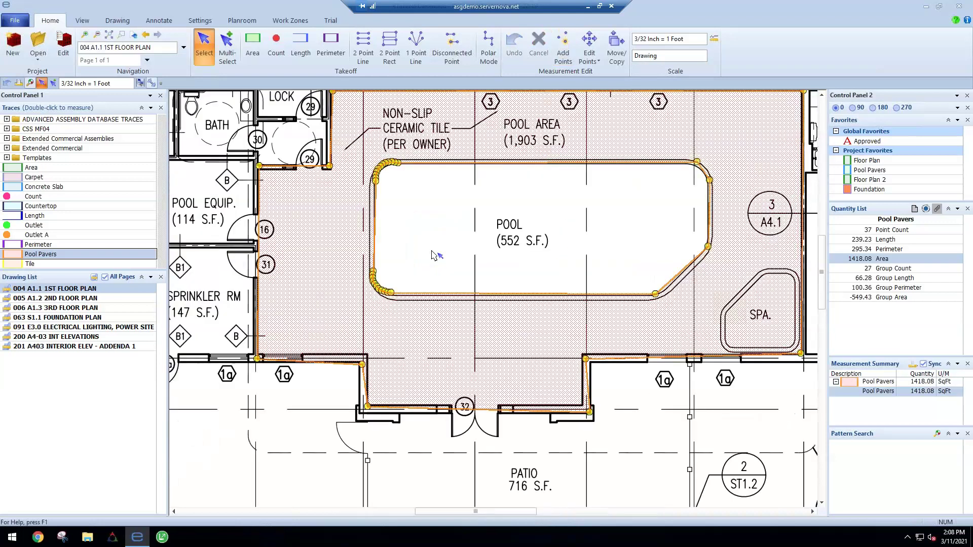
right_click(383, 292)
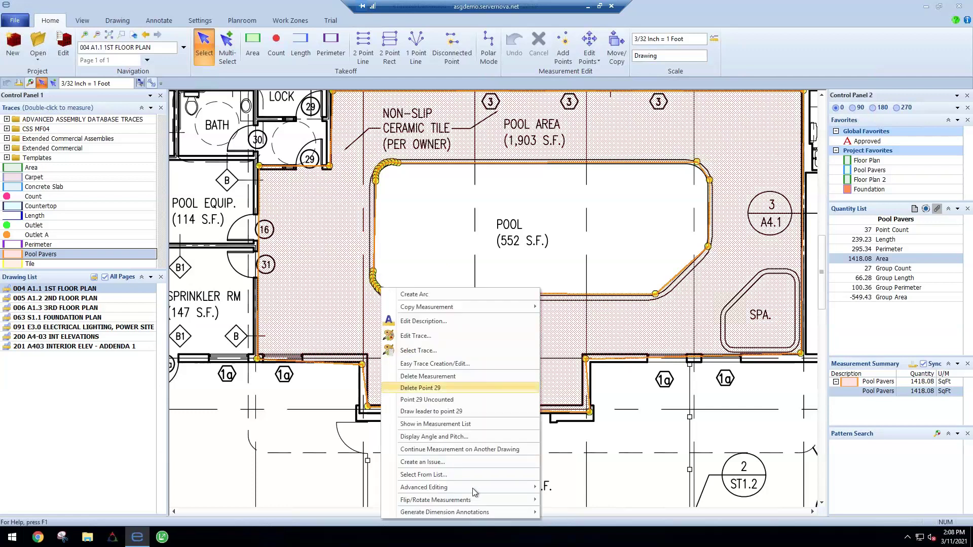
mouse_move(475, 489)
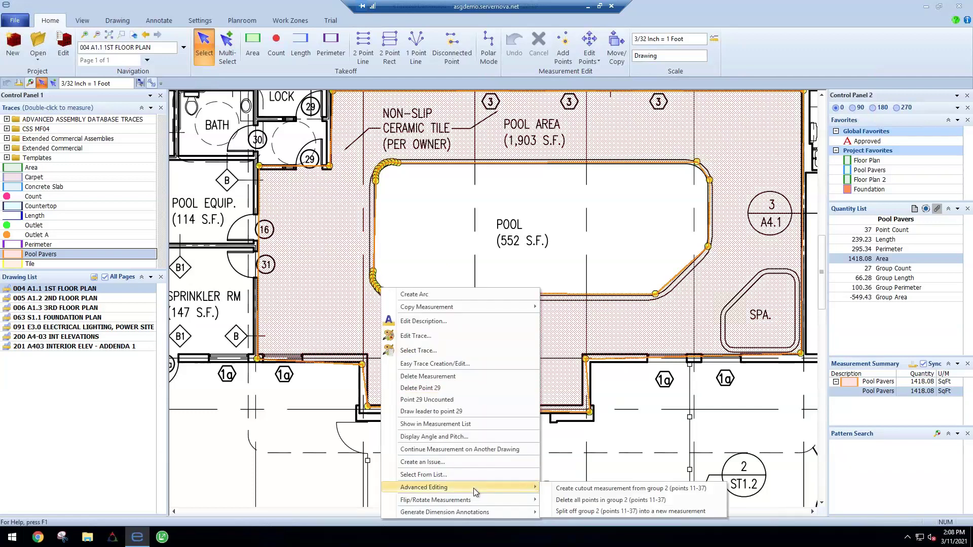
left_click(603, 488)
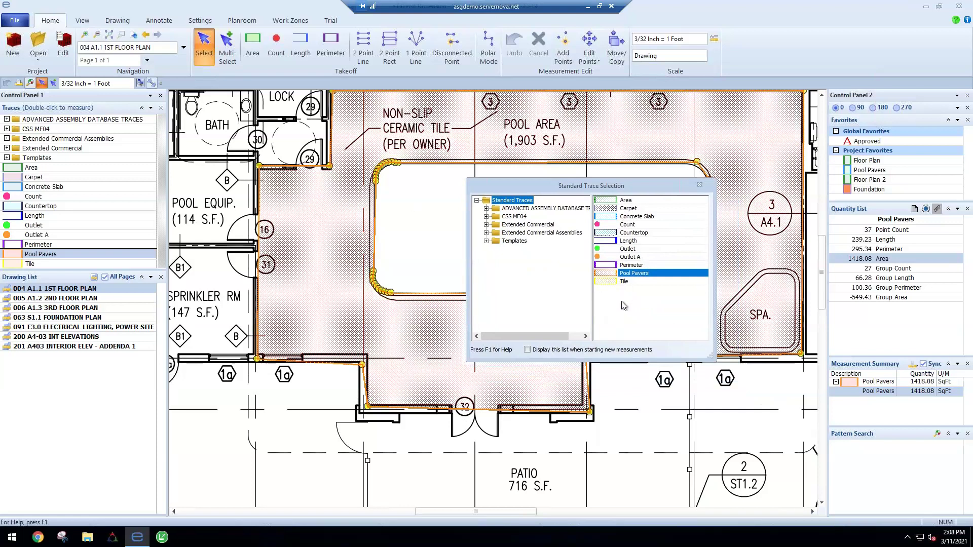
left_click(649, 217)
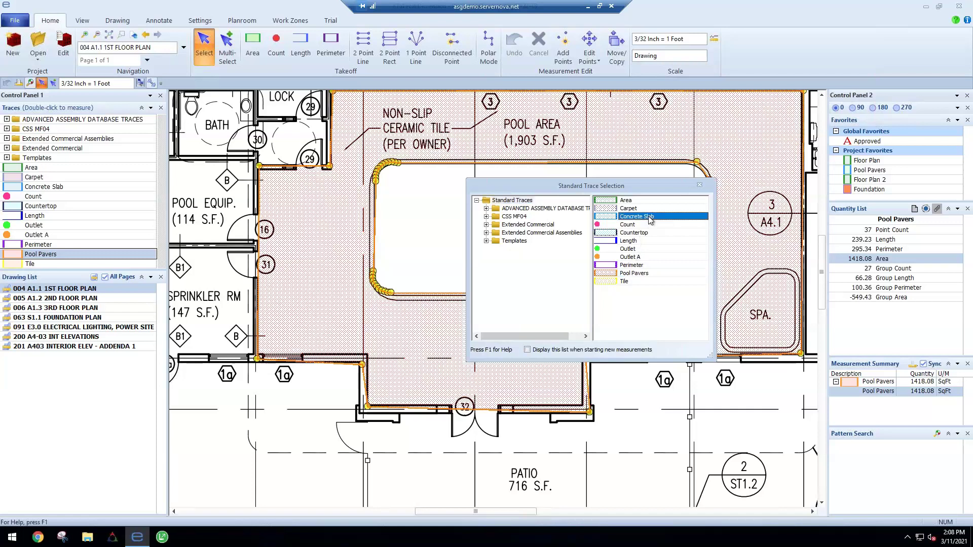
double_click(649, 217)
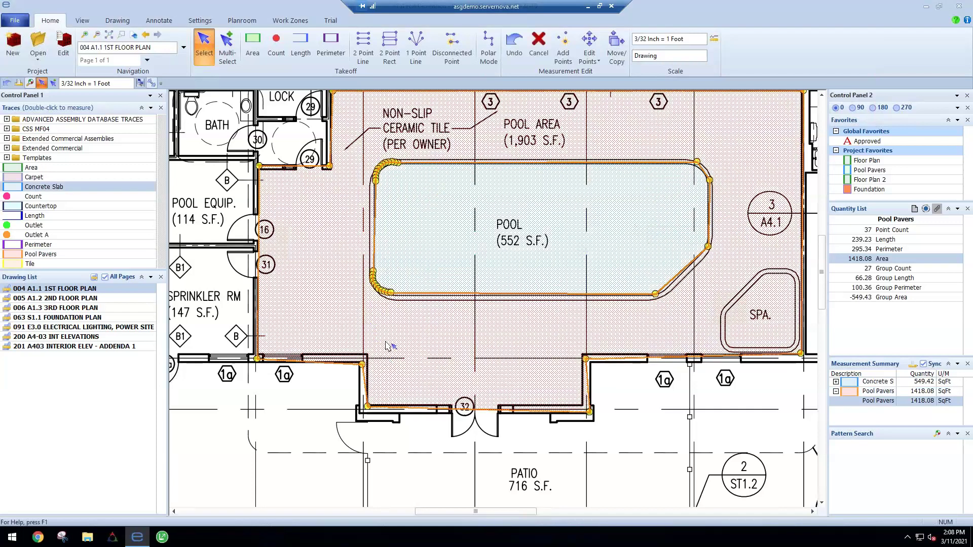
scroll(394, 325, "down", 1)
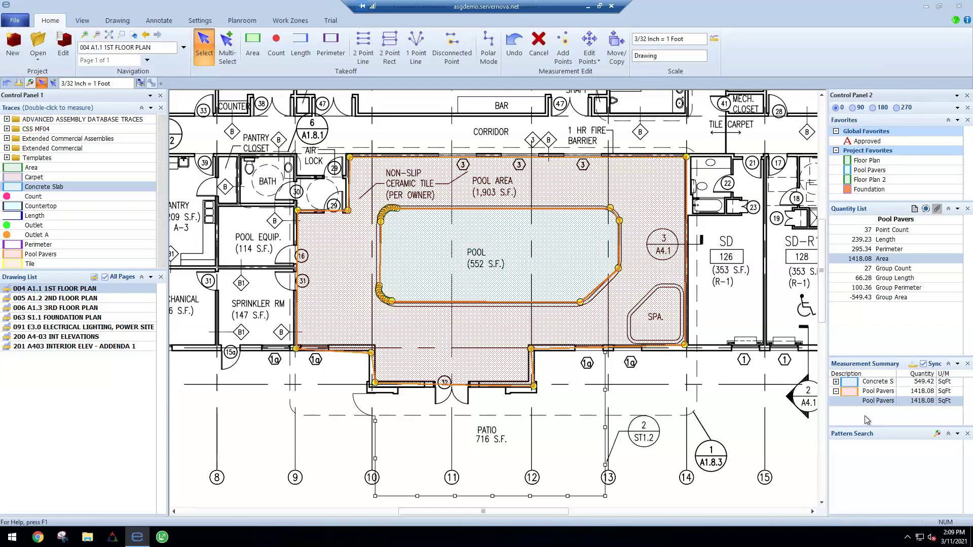
left_click(631, 388)
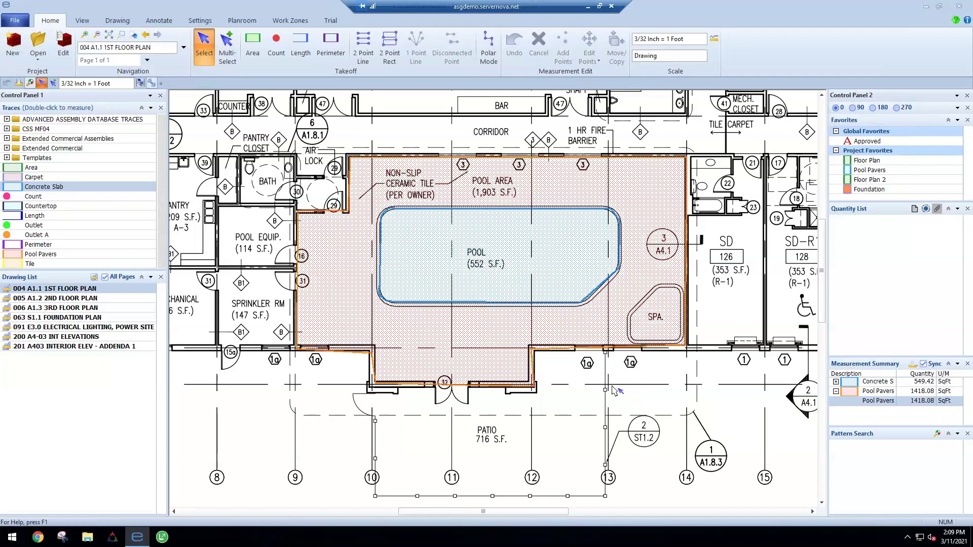
Step: Open a second drawing view window and load 063 S1.1 FOUNDATION PLAN in it
scroll(615, 392, "down", 1)
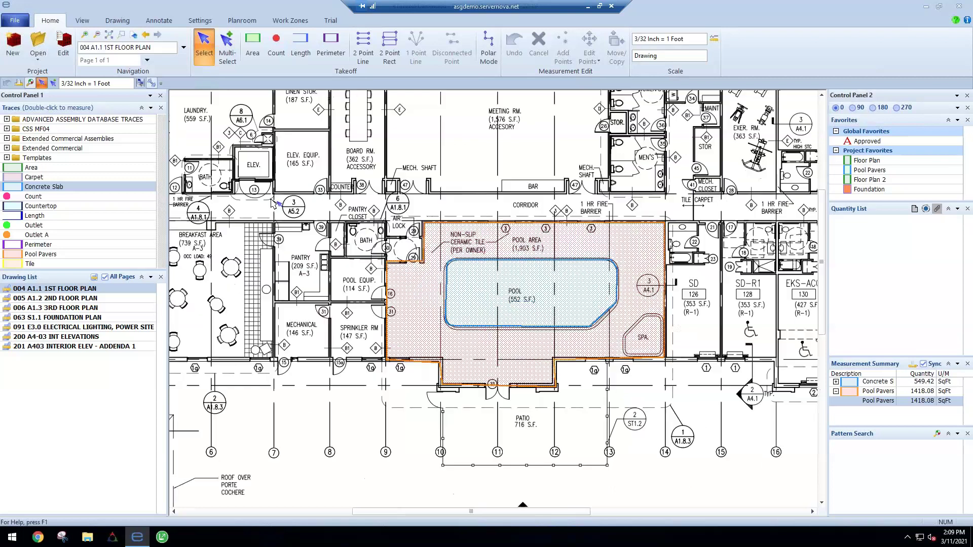
left_click(141, 83)
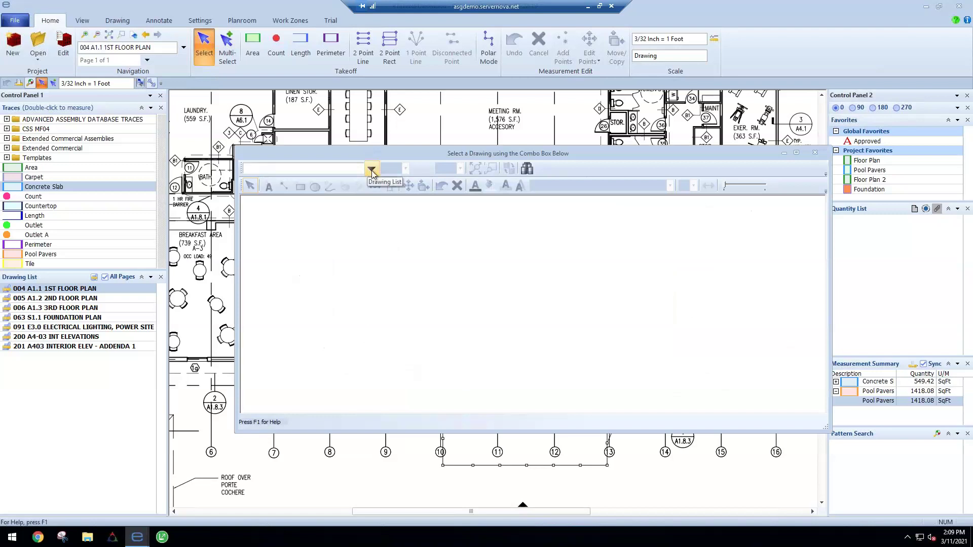
left_click(371, 171)
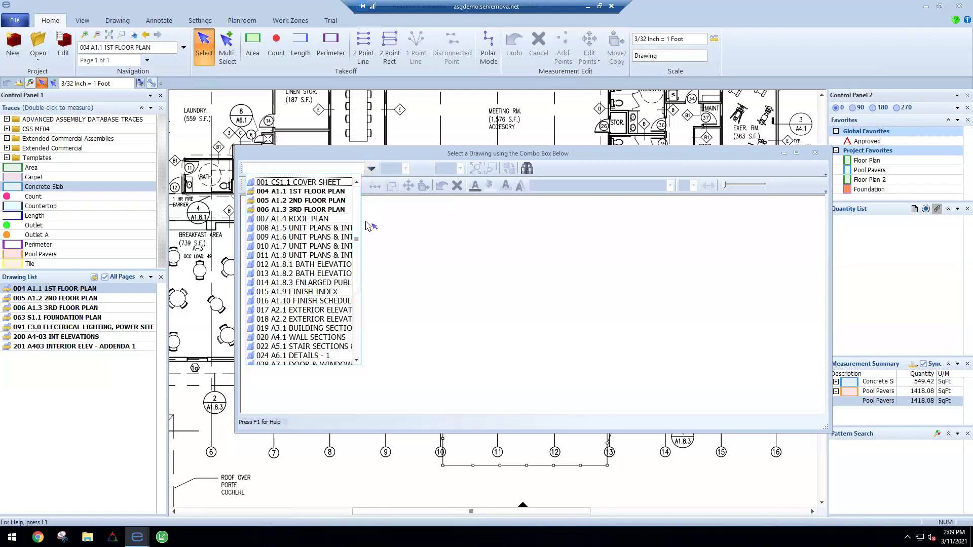
left_click_drag(356, 235, 356, 283)
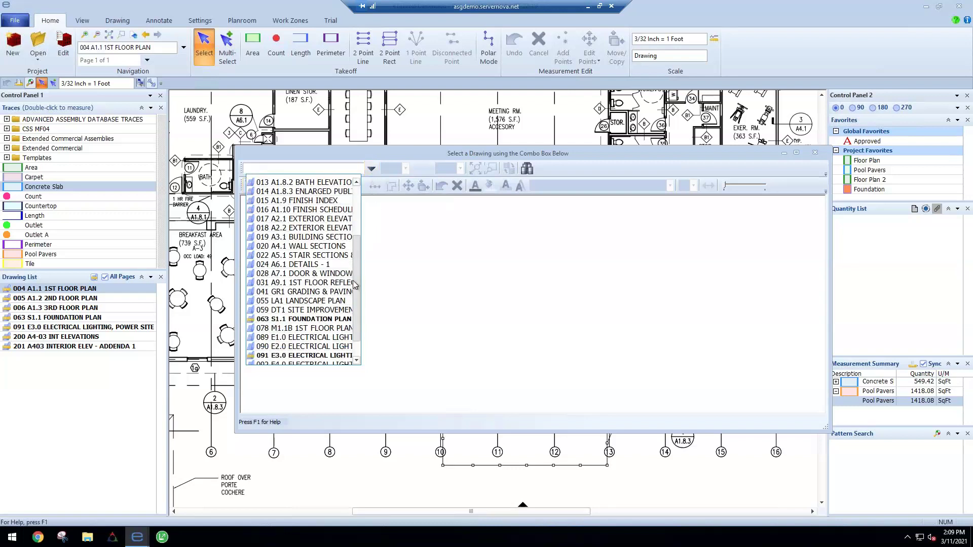
left_click(318, 320)
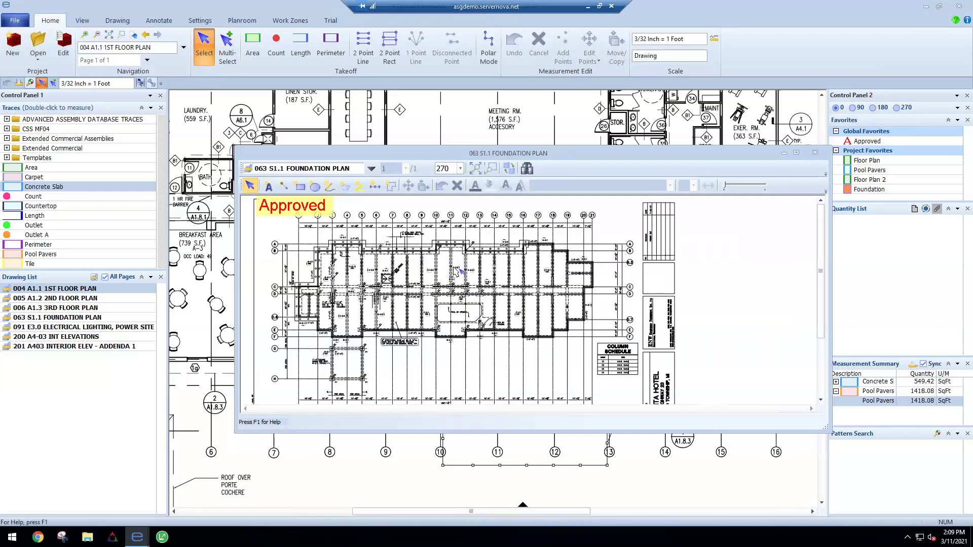
Step: Reposition the second view window, swap its foundation plan with the main drawing, and close the window
left_click_drag(542, 159, 500, 108)
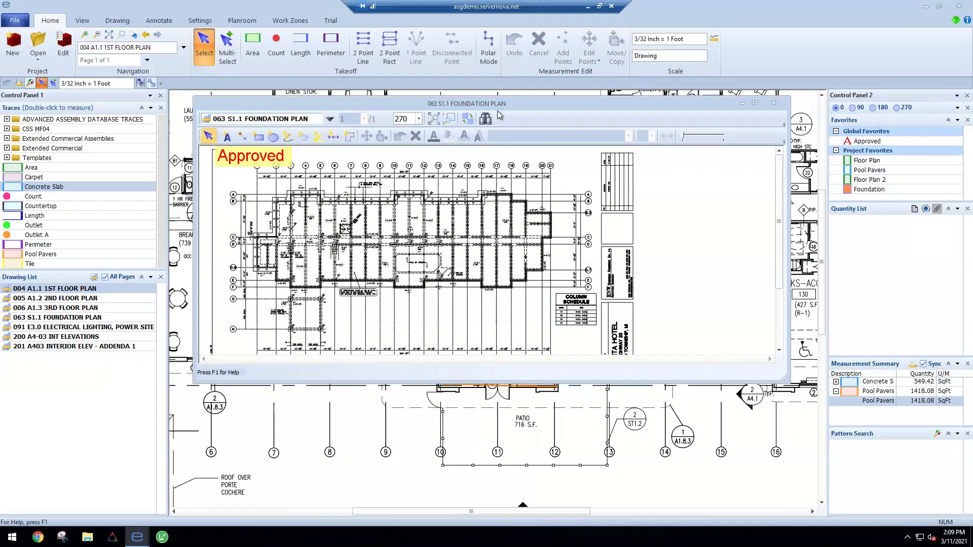
mouse_move(497, 111)
left_mouse_down()
mouse_move(483, 96)
mouse_move(505, 115)
left_mouse_up()
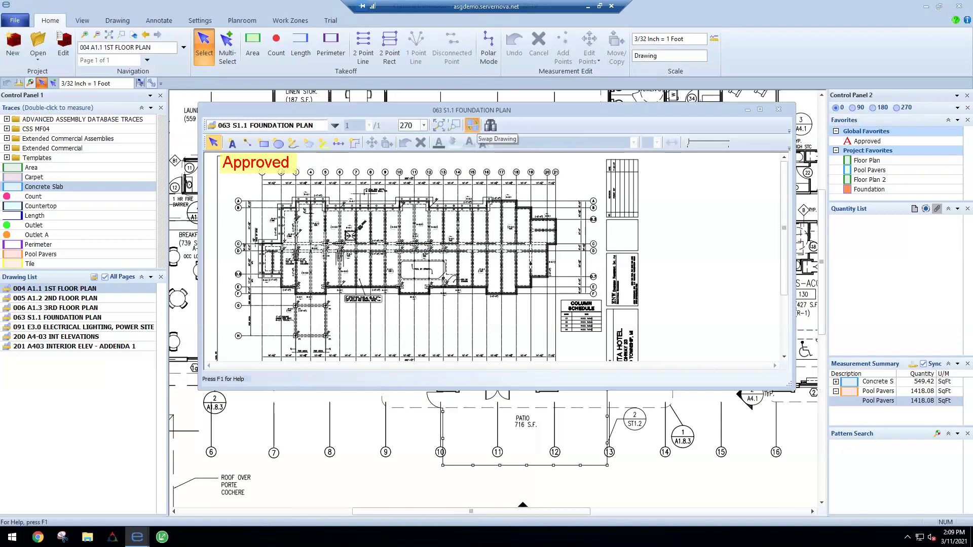
left_click(471, 125)
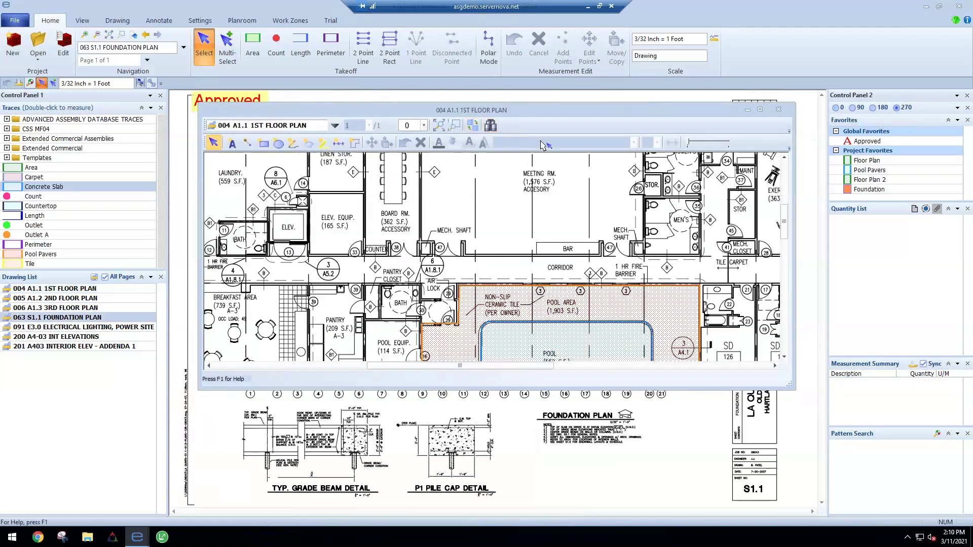
left_click(777, 110)
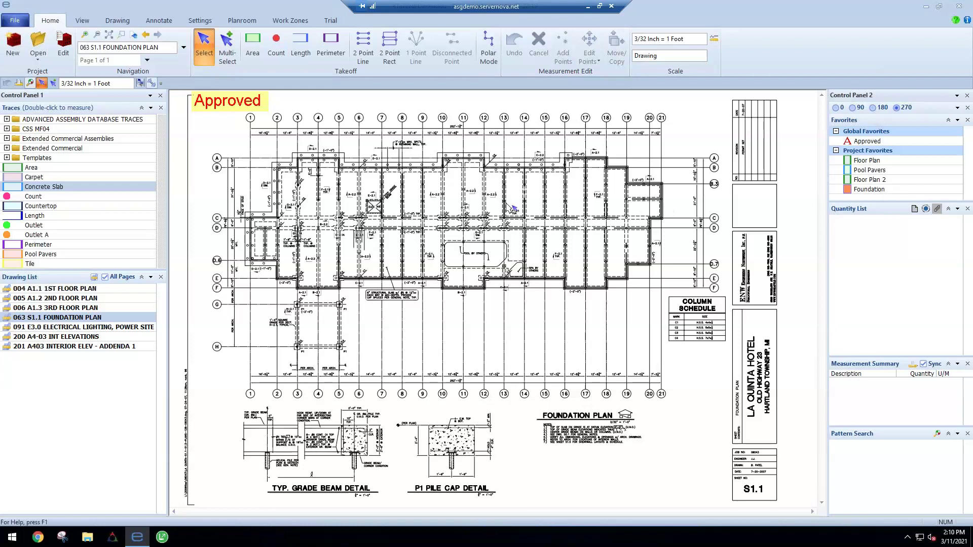
Step: Set the depth of the 565 Slab on Grade measurement on the foundation plan to 6 inches and deselect it
scroll(512, 207, "up", 3)
scroll(510, 208, "down", 2)
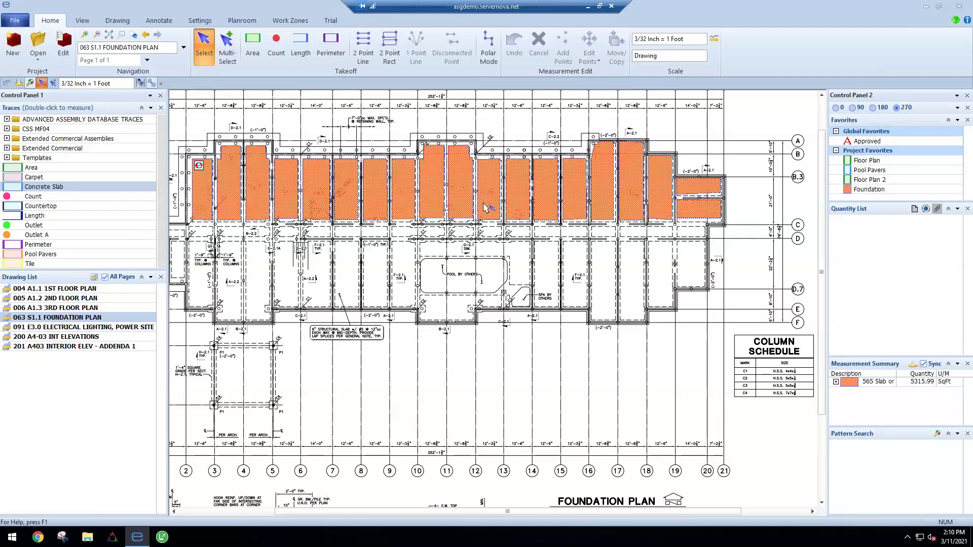
mouse_move(486, 209)
left_click(321, 199)
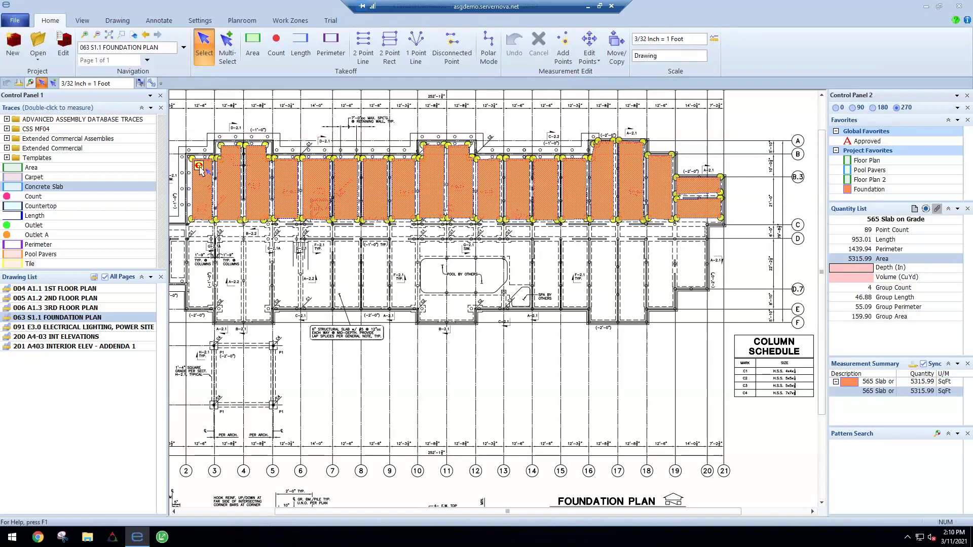
mouse_move(200, 168)
mouse_move(554, 187)
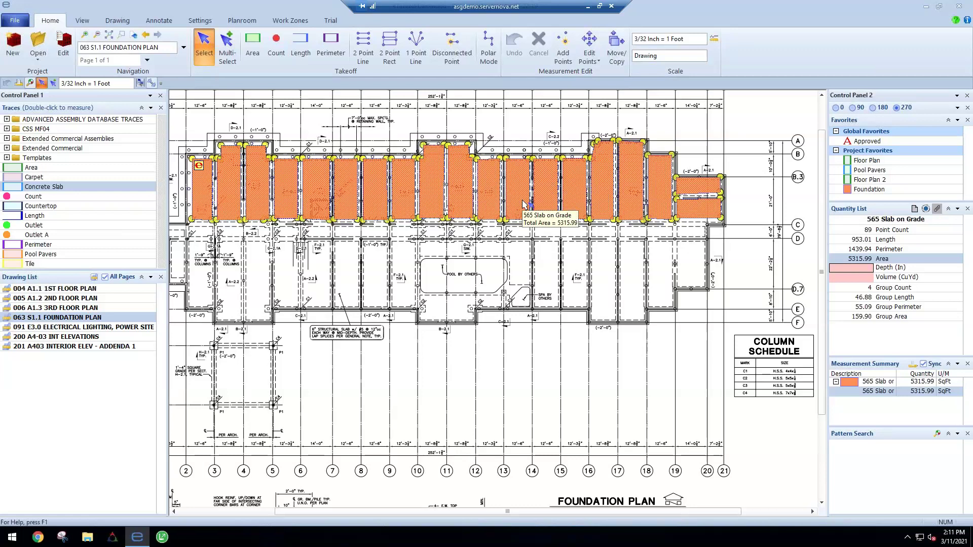
left_click(855, 268)
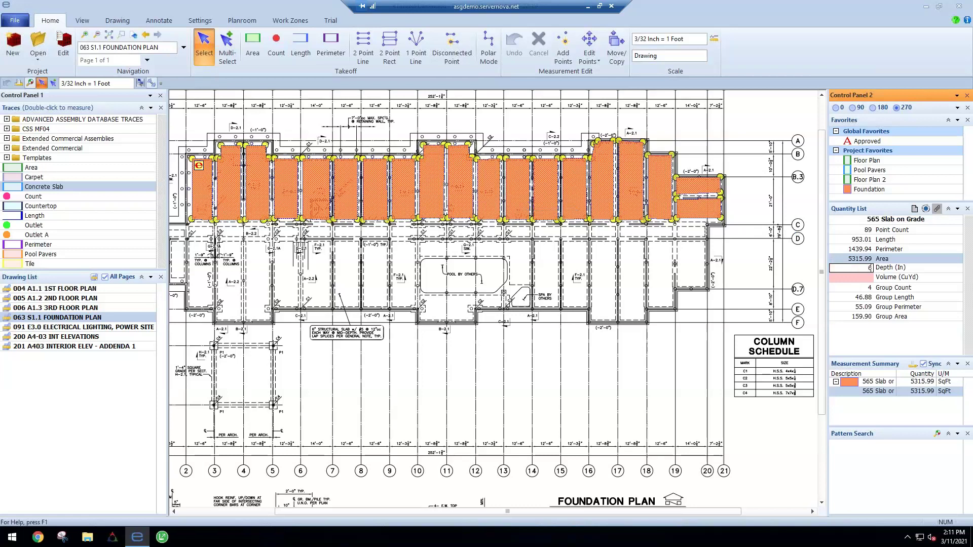
type("6")
key("Return")
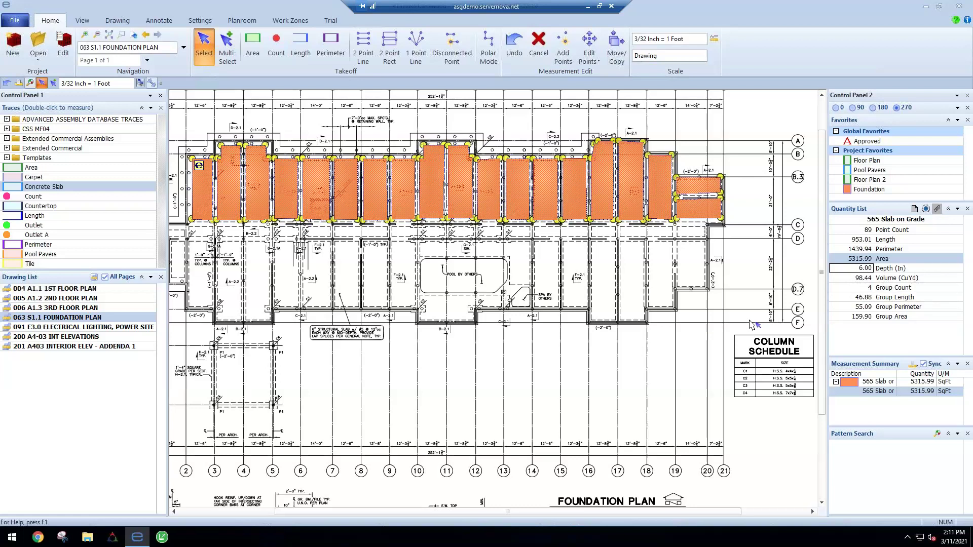
left_click(664, 318)
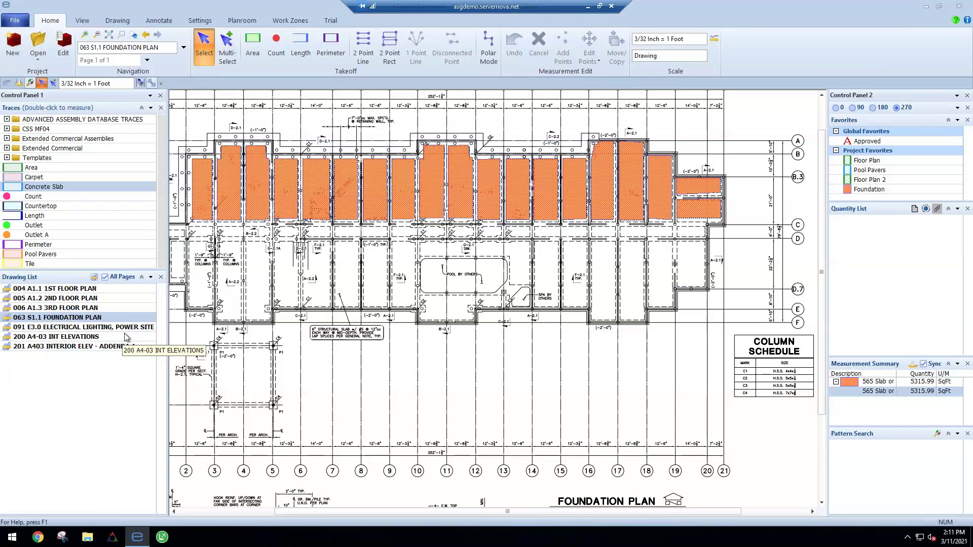
Step: Open the drawing 200 A4-03 INT ELEVATIONS and examine the typical room module in its Room 1 scale area
left_click(85, 341)
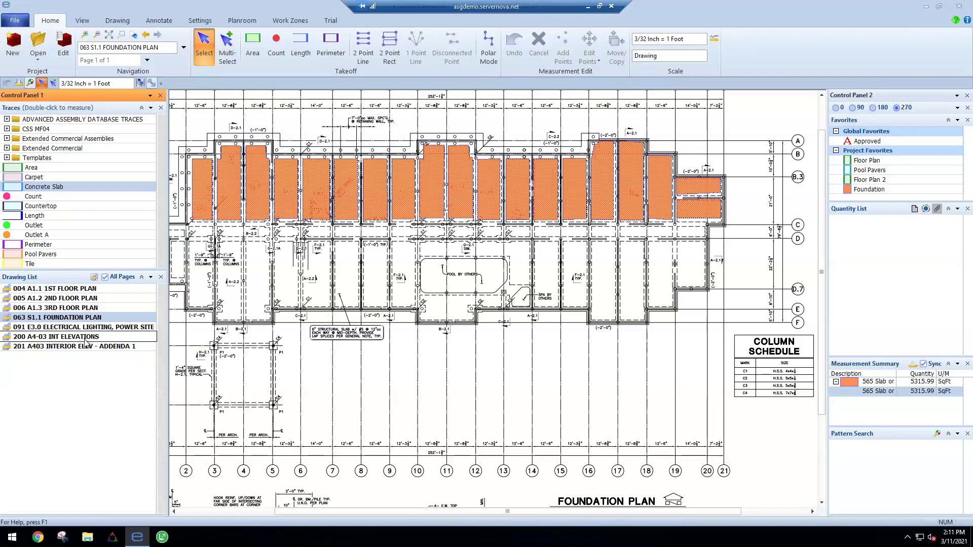
left_click(85, 341)
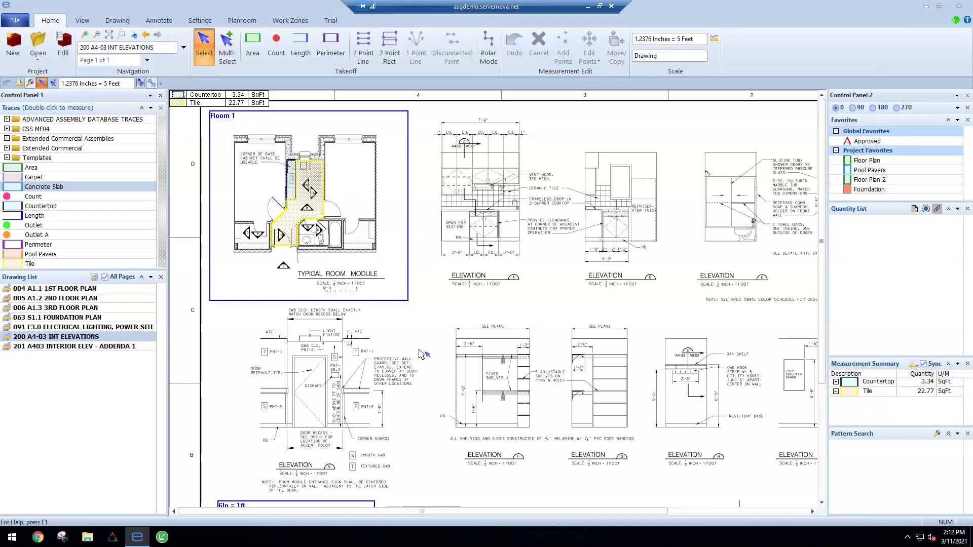
scroll(369, 302, "down", 1)
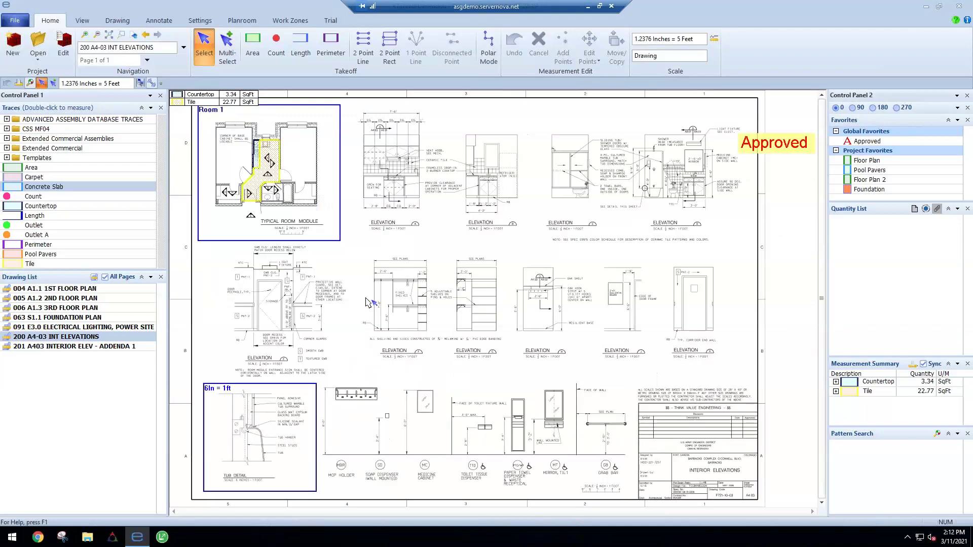
scroll(369, 303, "up", 1)
scroll(368, 302, "down", 1)
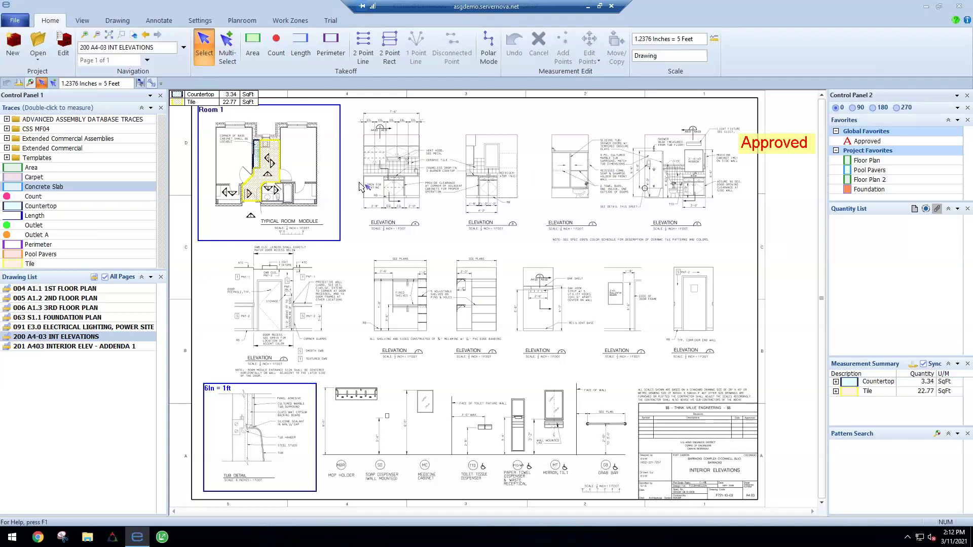
scroll(254, 167, "up", 3)
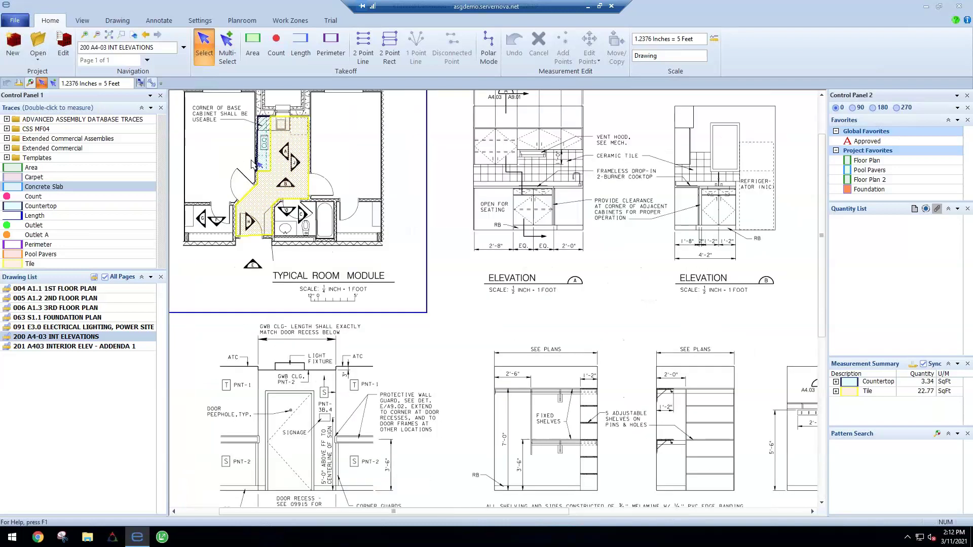
left_click_drag(401, 198, 443, 257)
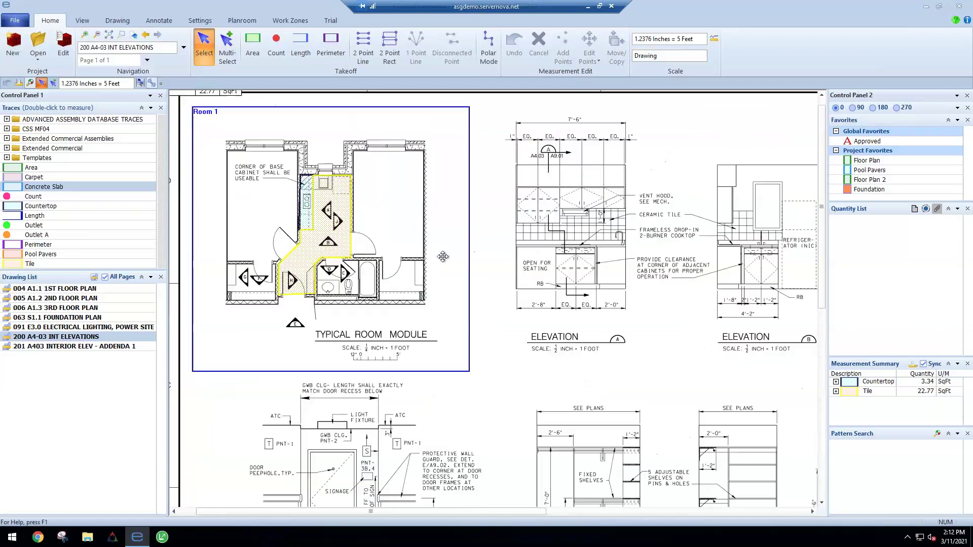
scroll(390, 245, "up", 1)
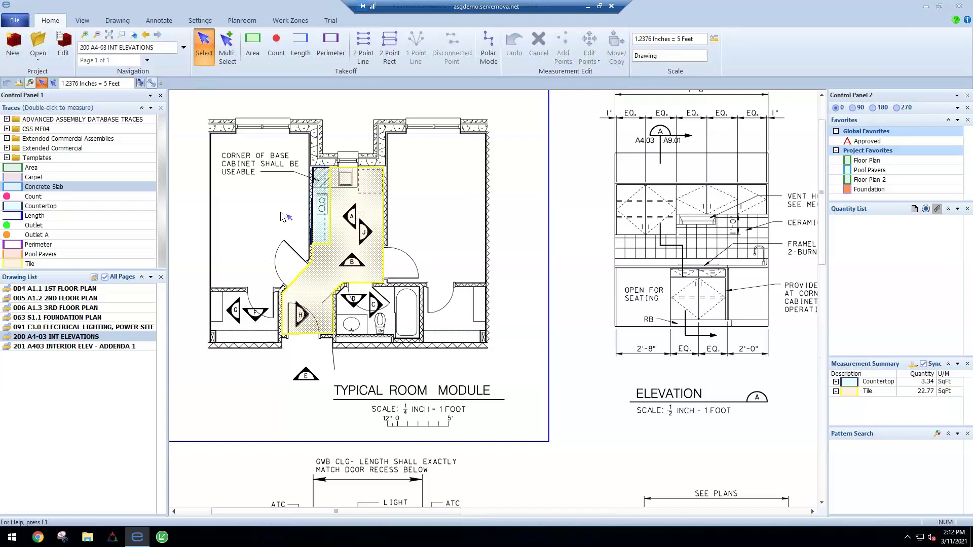
Step: Overlay the comparison drawing 201 A403 INTERIOR ELEV - ADDENDA 1 on the interior elevations and inspect the changes around the kitchen countertop
left_click(151, 85)
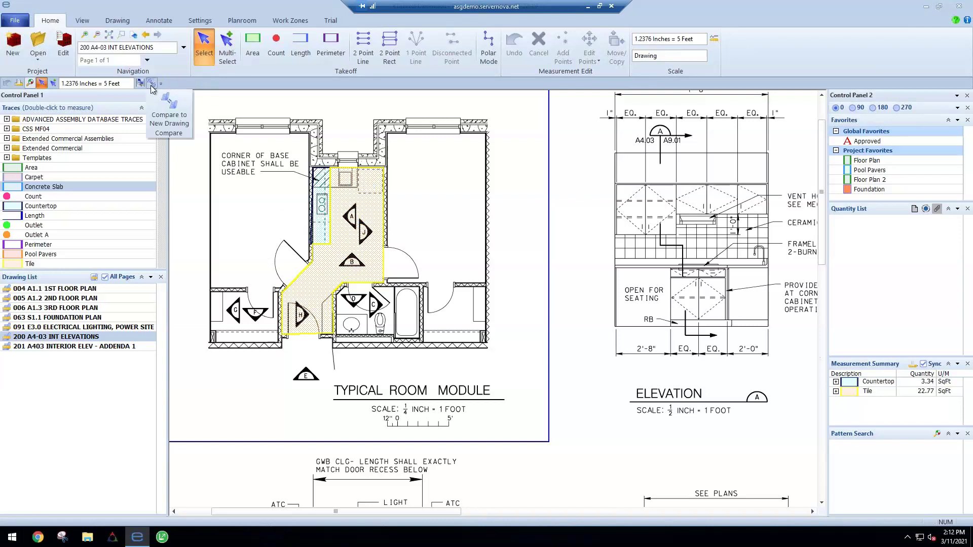
left_click(169, 109)
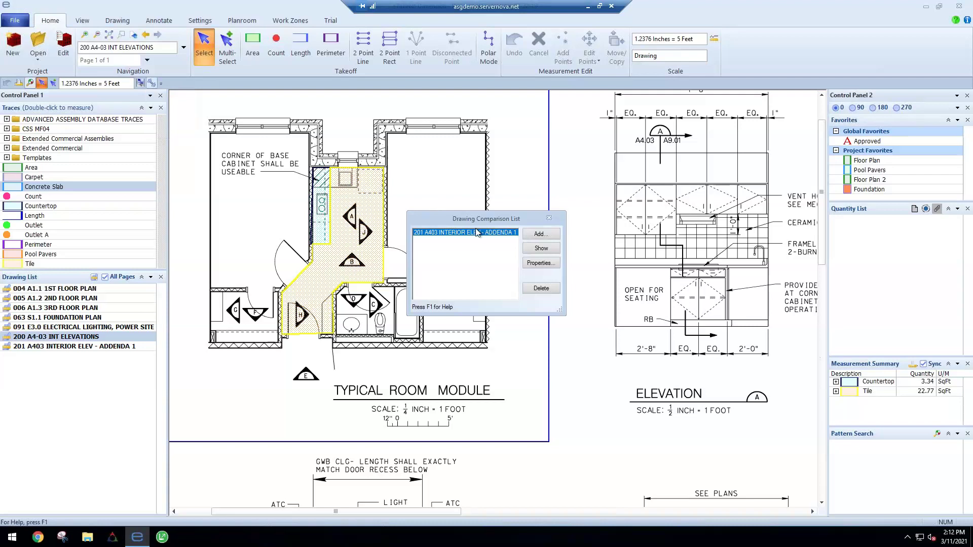
left_click(542, 248)
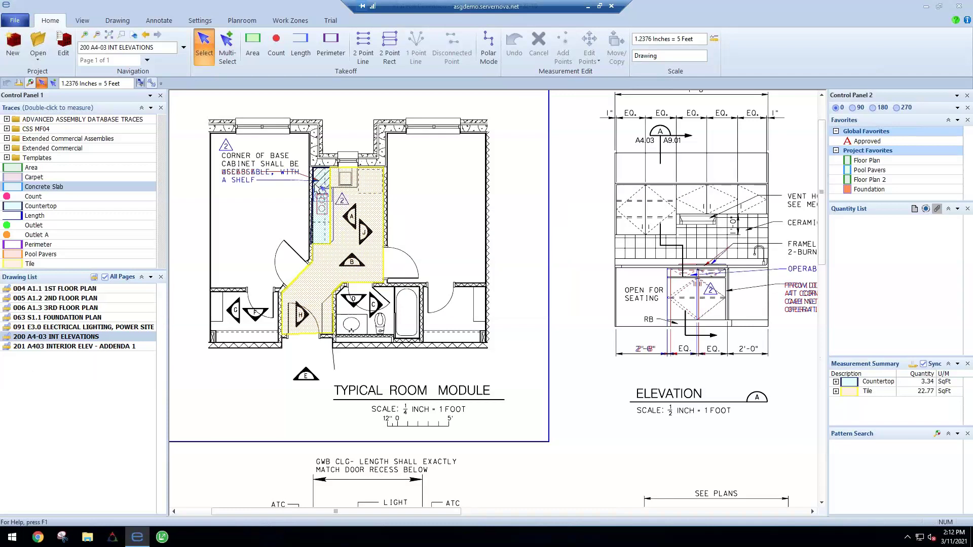
scroll(303, 197, "up", 1)
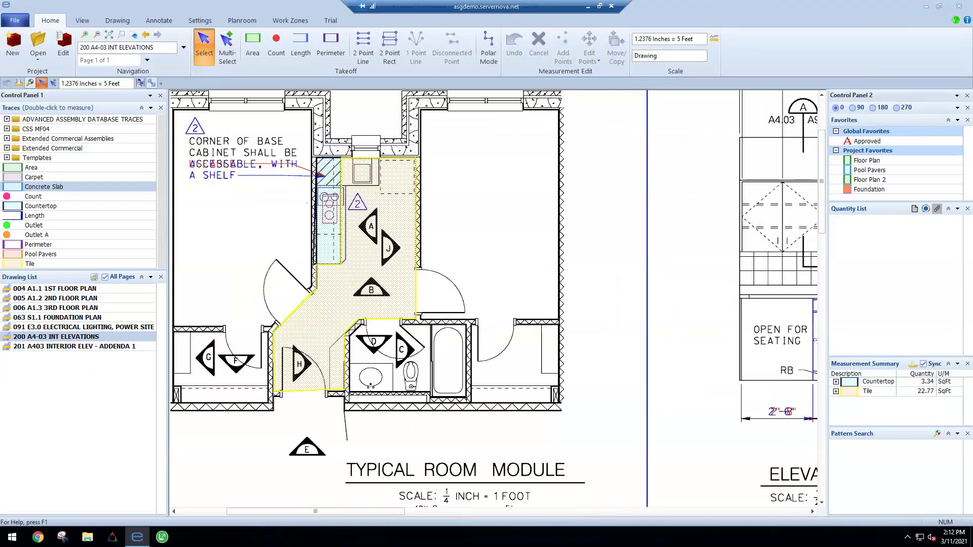
scroll(336, 231, "up", 1)
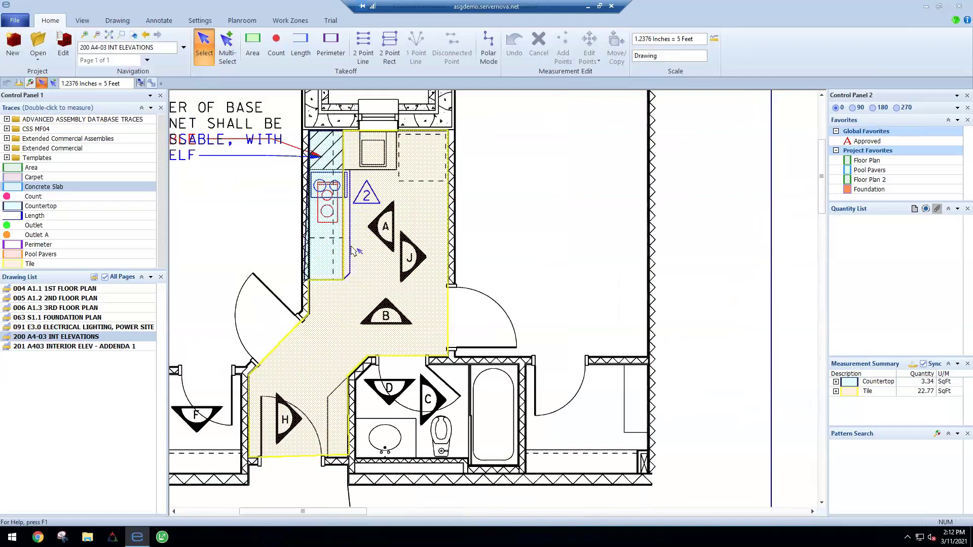
Step: Try to reshape the Tile area by moving its two corner points along the kitchen countertop to the revised countertop edge
mouse_move(353, 250)
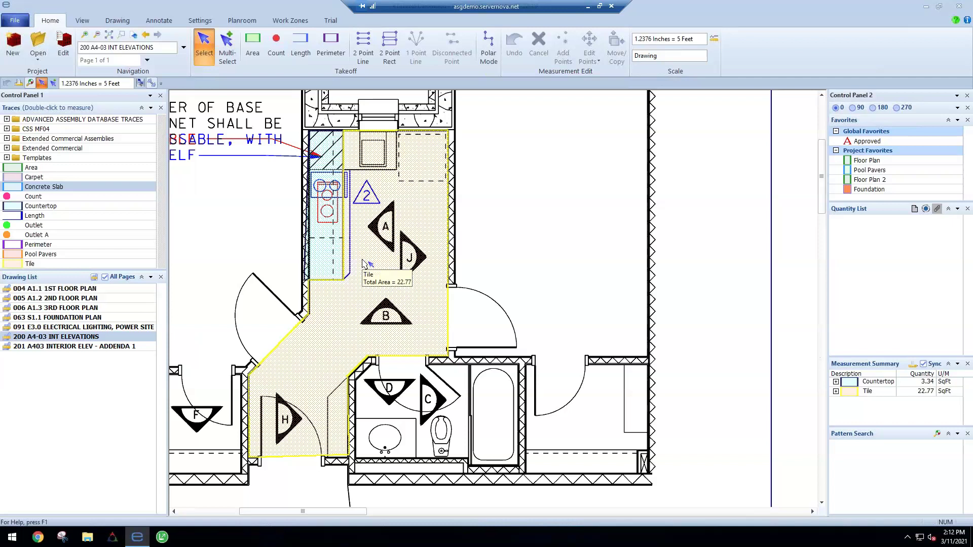
left_click(363, 263)
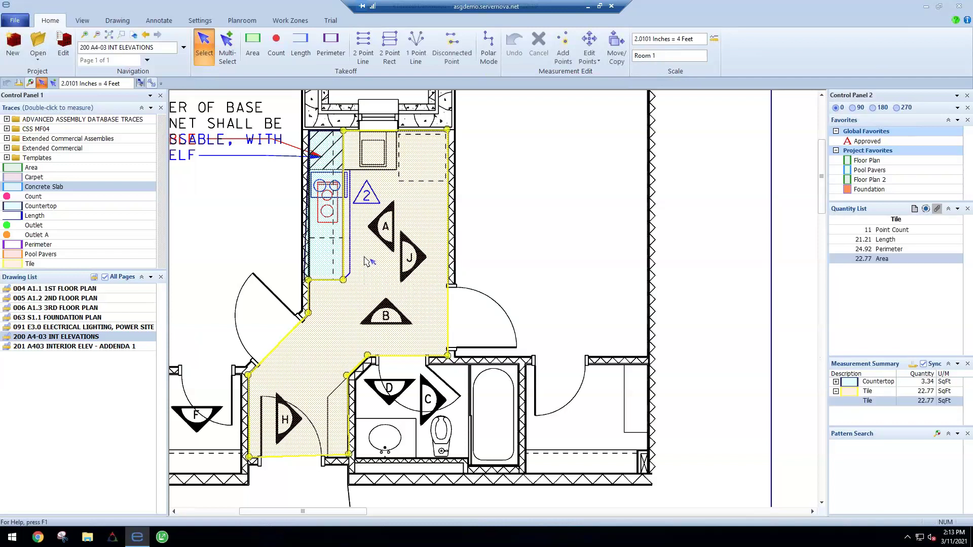
key("e")
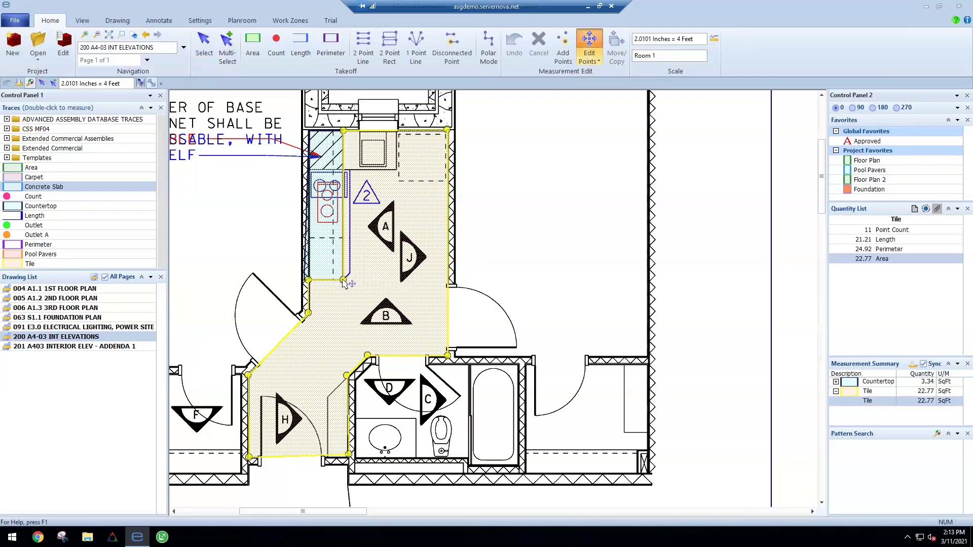
left_click_drag(348, 280, 355, 276)
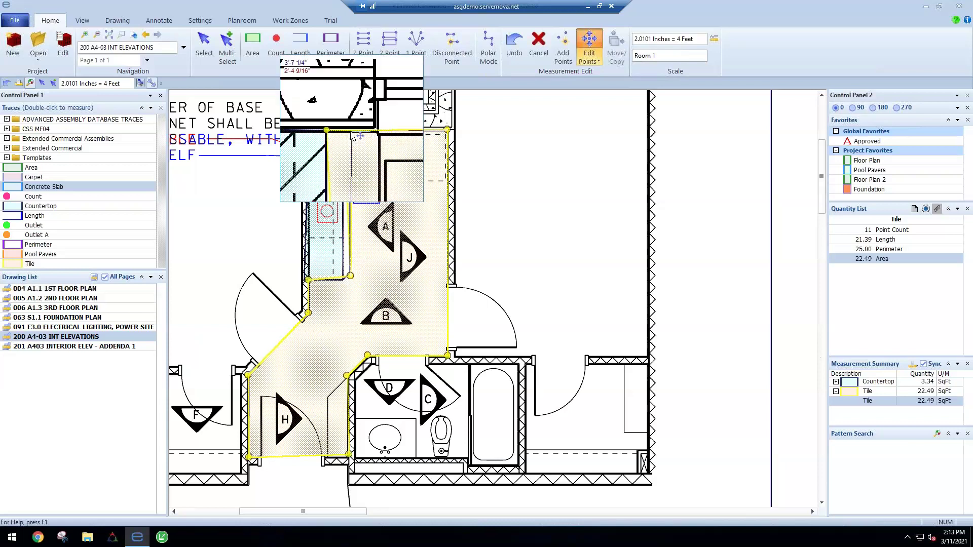
left_click_drag(351, 130, 351, 131)
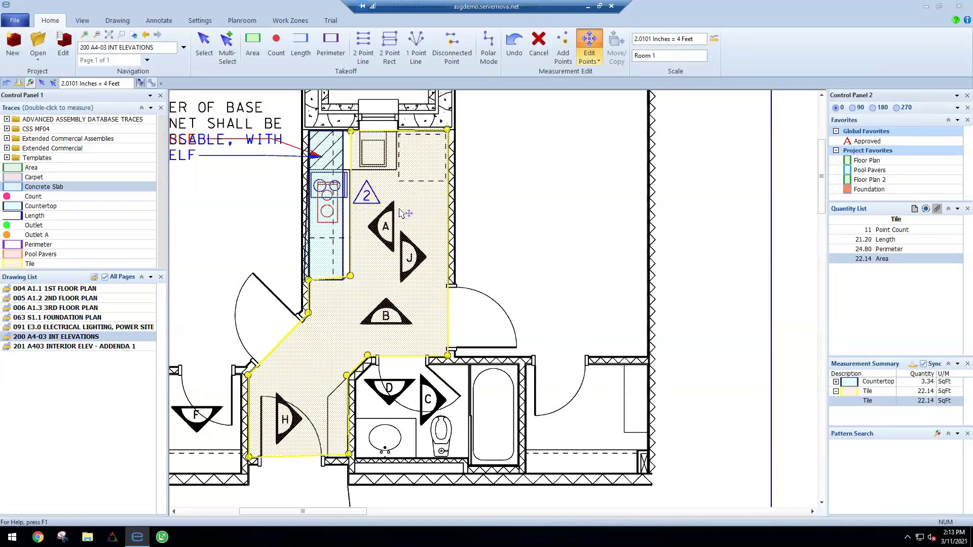
mouse_move(435, 229)
key("Escape")
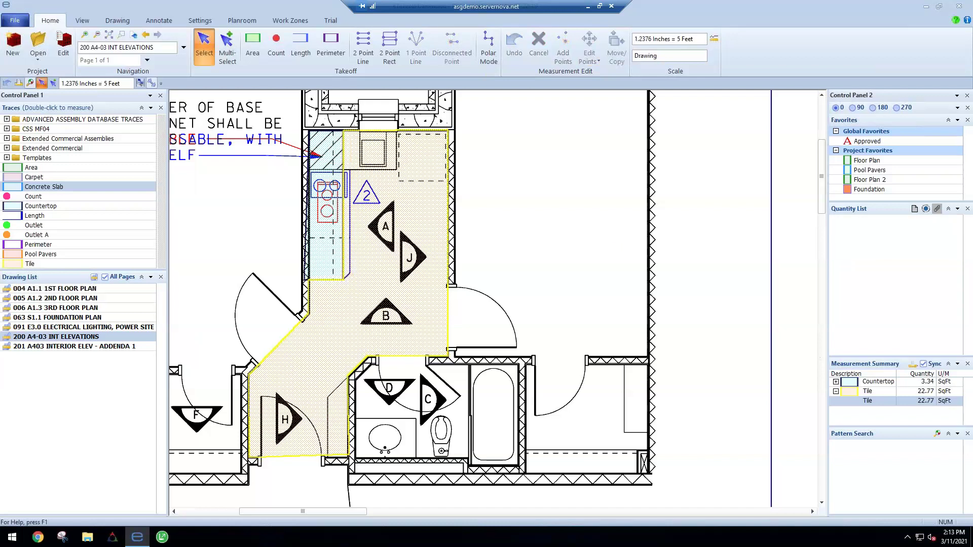
Step: Open the drawing 091 E3.0 ELECTRICAL LIGHTING, POWER SITE at the hexagonal 23 tags in rooms 211 to 215
scroll(559, 248, "down", 3)
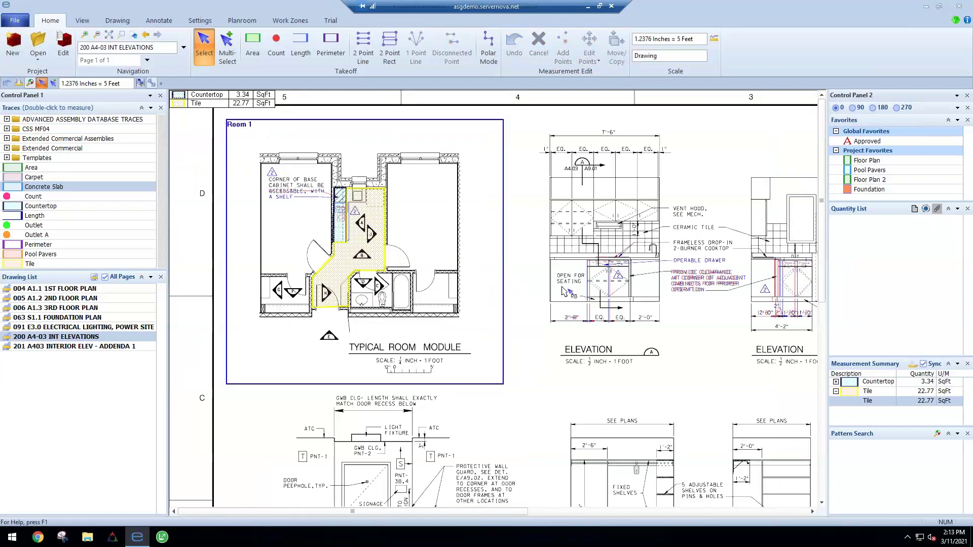
scroll(564, 293, "down", 1)
scroll(400, 245, "down", 1)
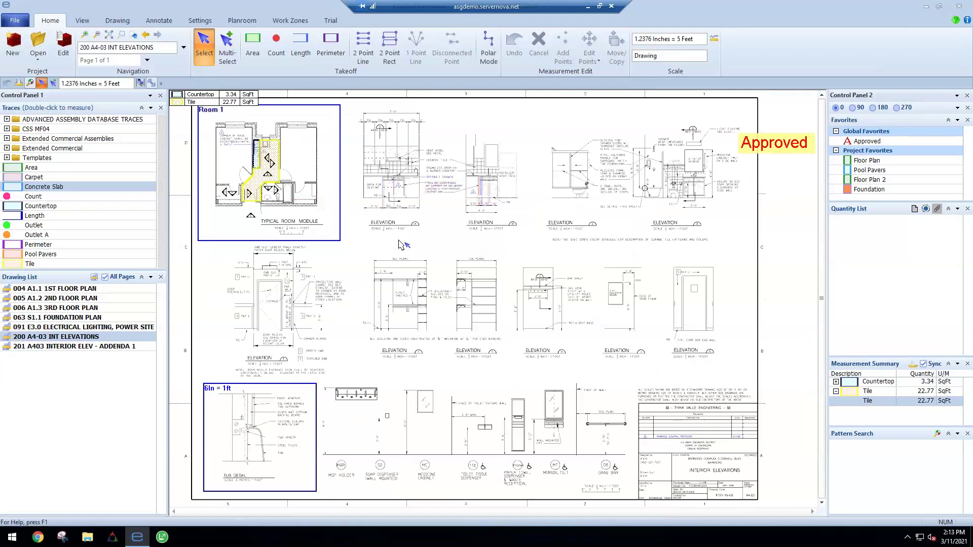
double_click(122, 328)
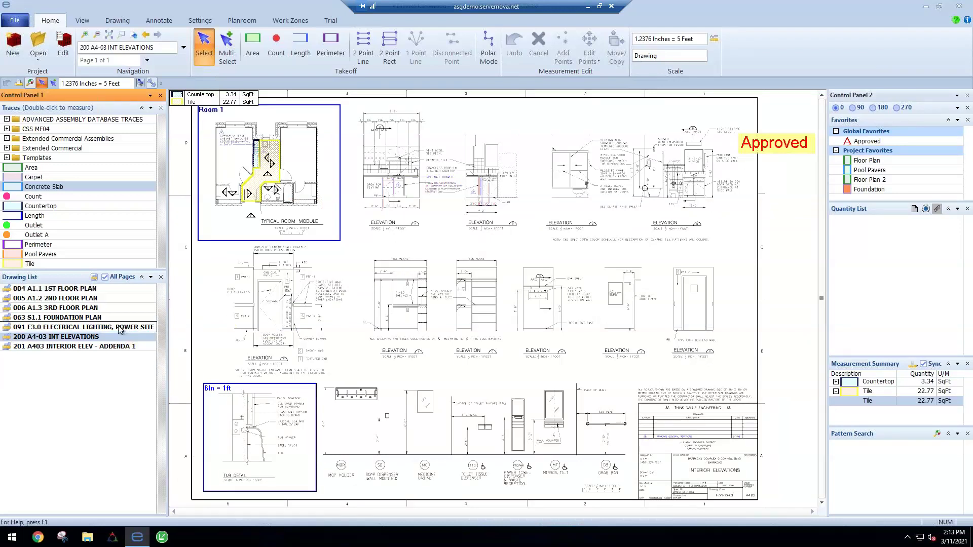
scroll(451, 220, "up", 6)
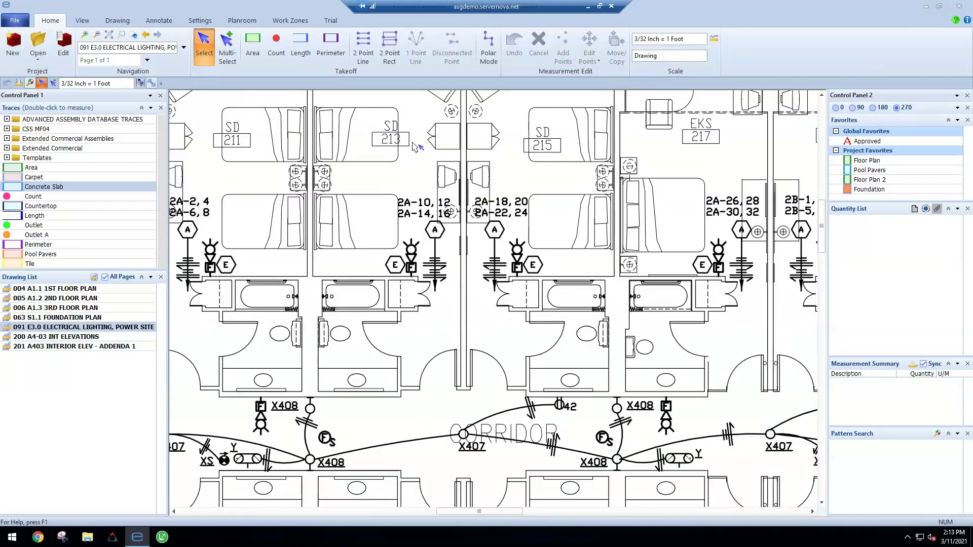
left_click_drag(413, 172, 437, 264)
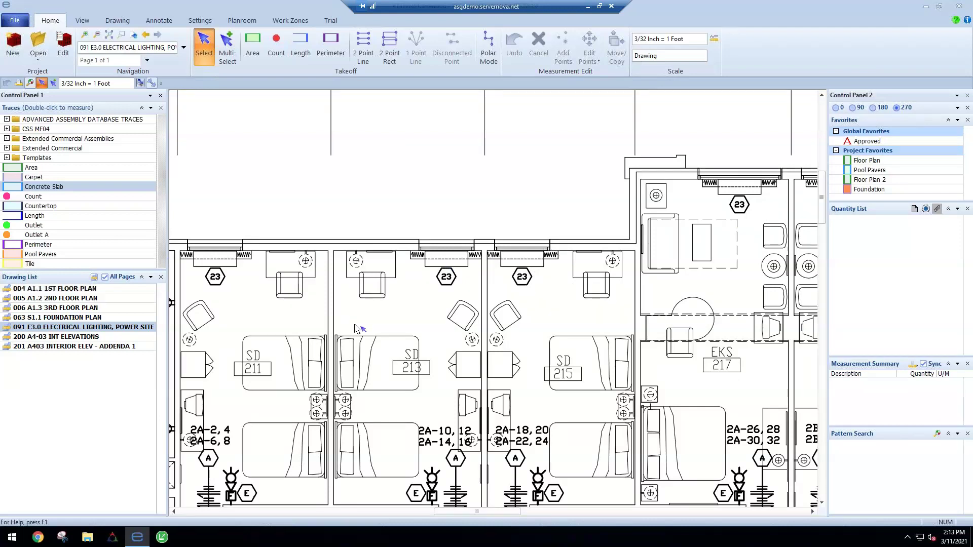
Step: Run a pattern search with the Outlet trace over the entire drawing, using the hexagonal 23 tag in room 213 as the pattern
left_click(65, 225)
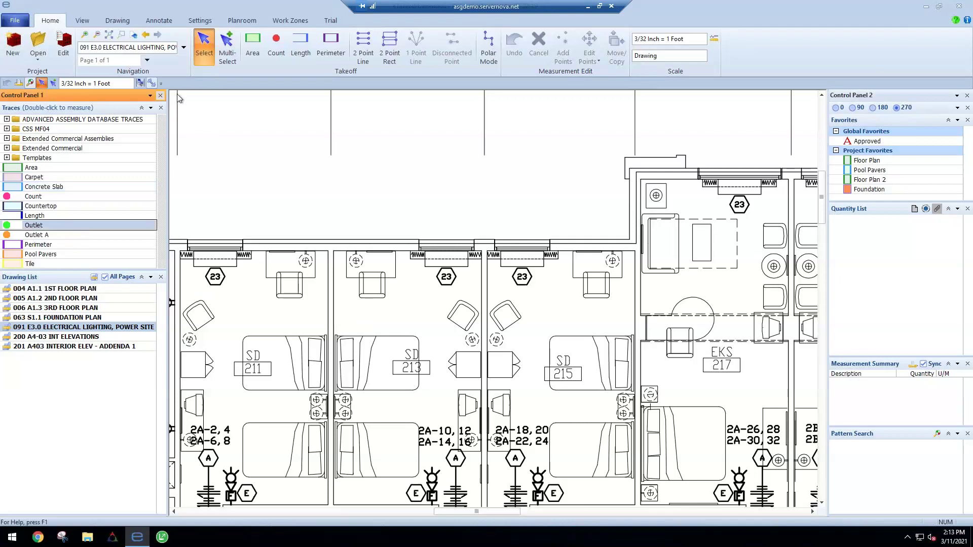
left_click(31, 83)
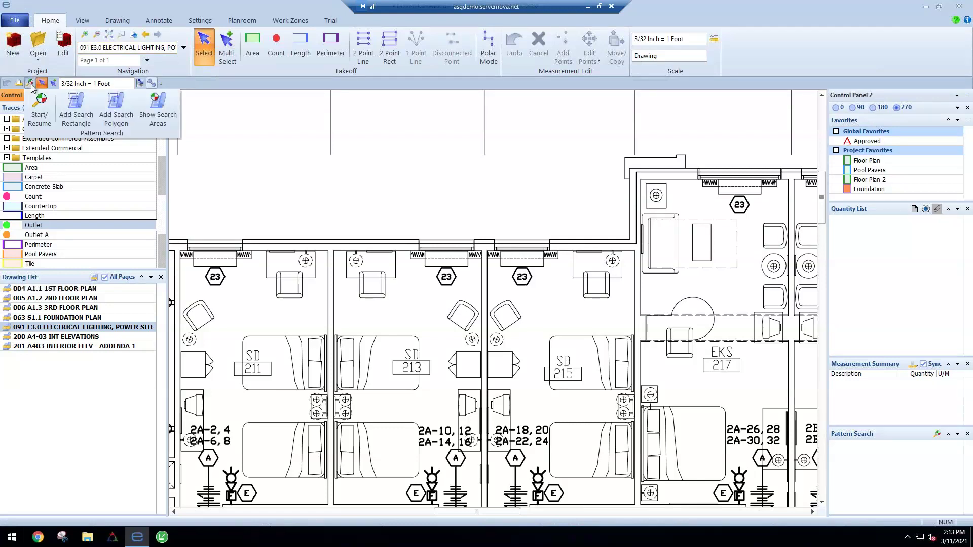
left_click(40, 108)
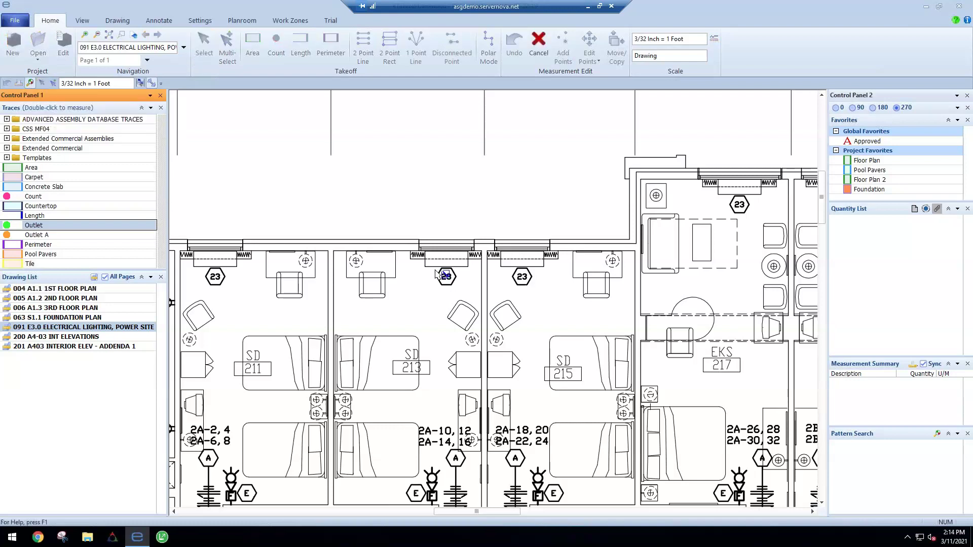
scroll(435, 274, "up", 2)
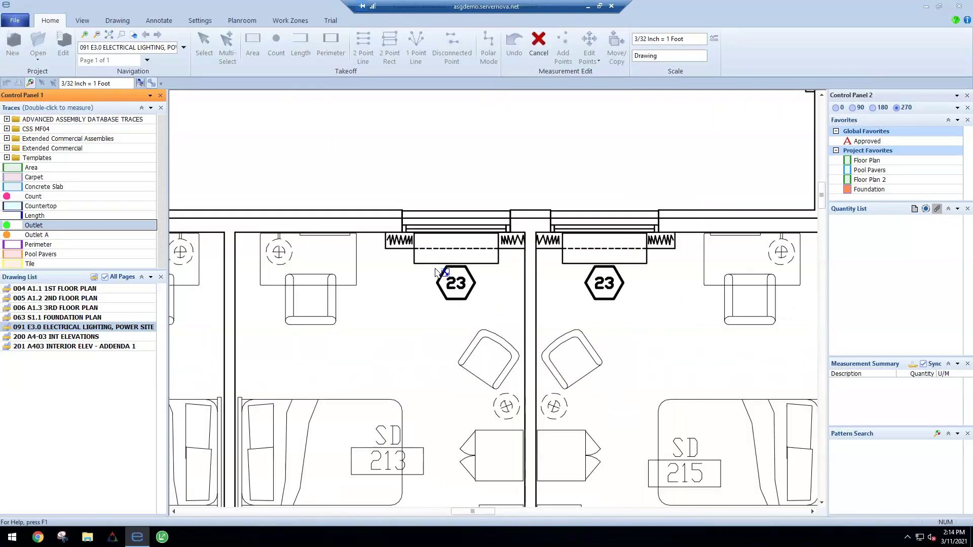
left_click_drag(433, 265, 480, 303)
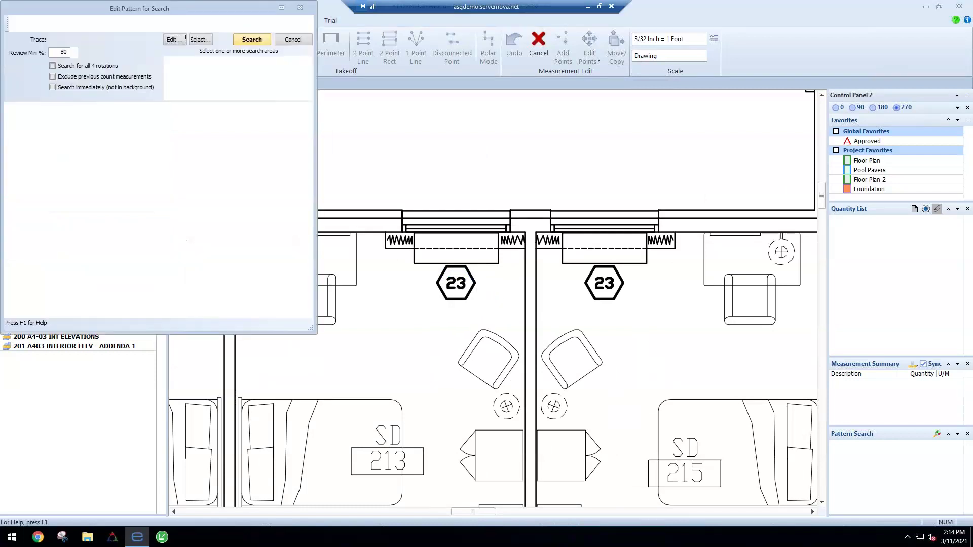
left_click_drag(240, 11, 322, 53)
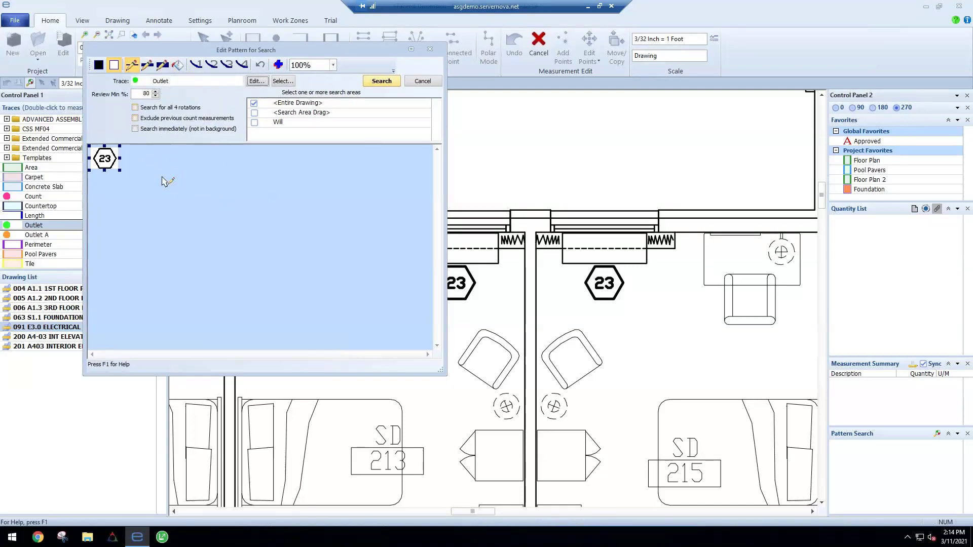
left_click(382, 81)
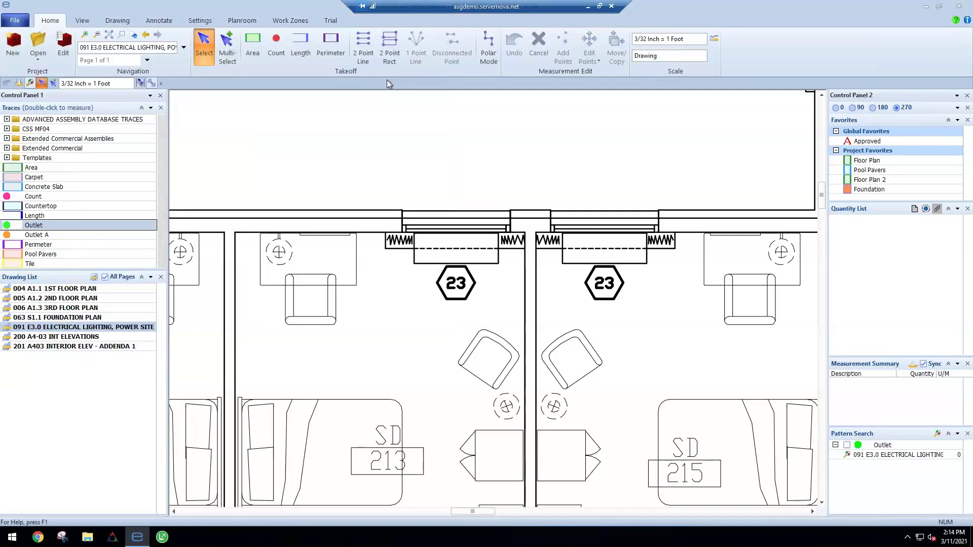
Step: Inspect the whole lighting and power plan, and open the Outlet pattern search results for review
scroll(515, 313, "down", 2)
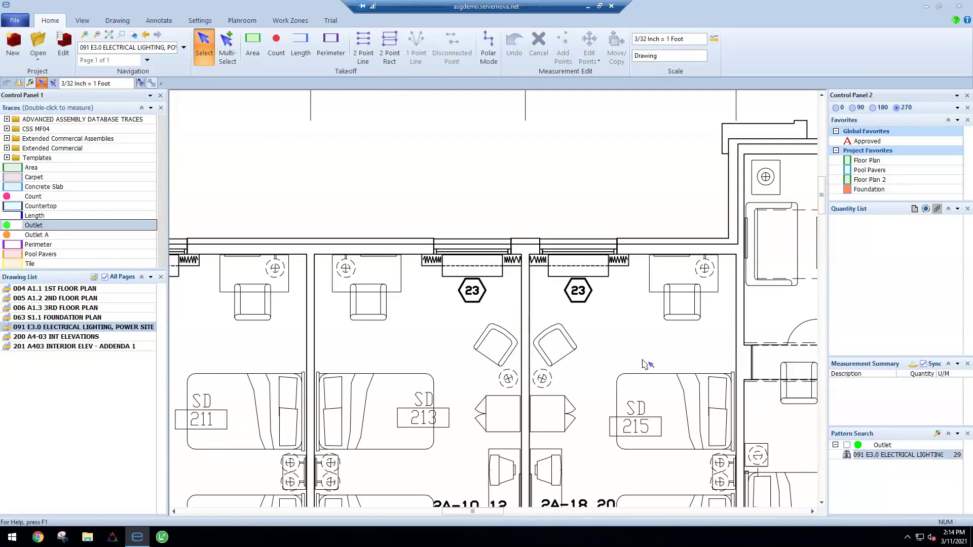
scroll(641, 358, "down", 2)
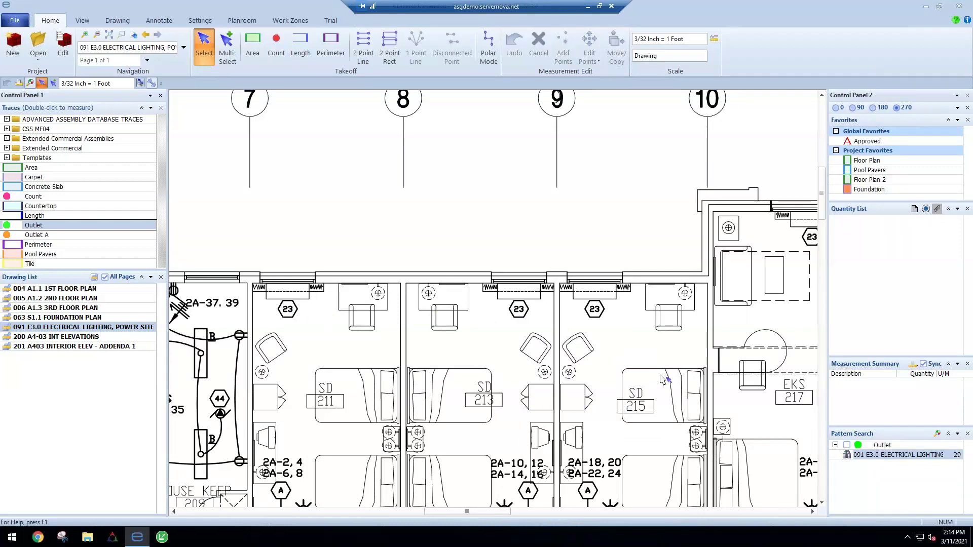
left_click(677, 372)
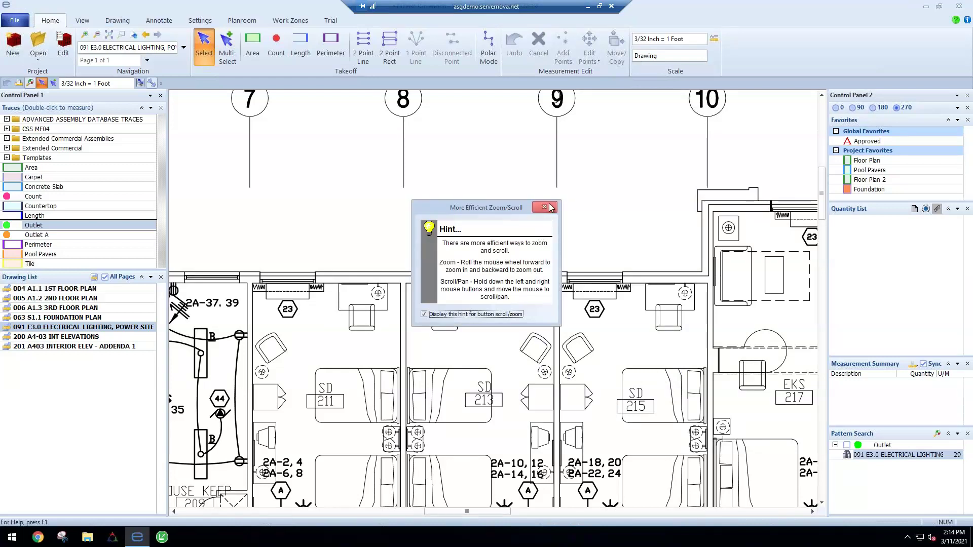
left_click(544, 207)
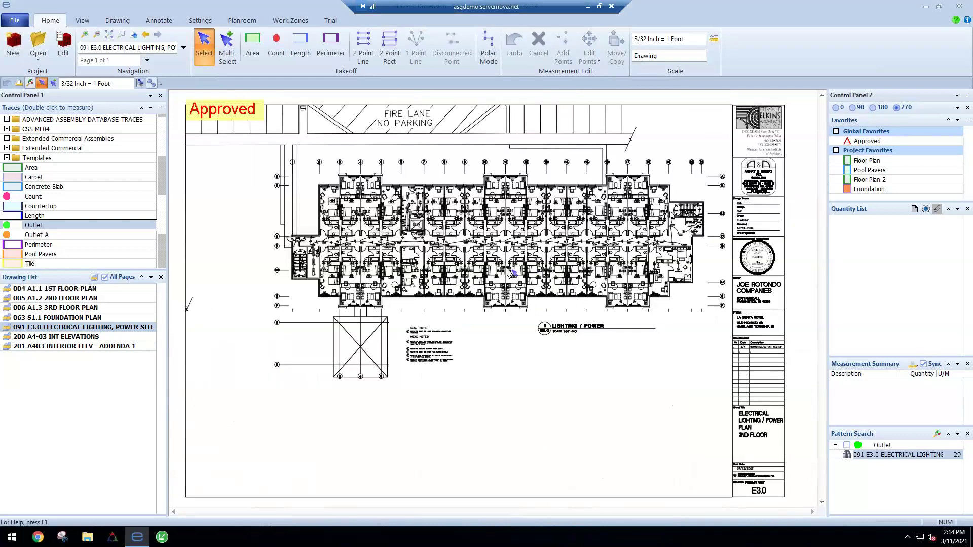
scroll(512, 273, "up", 2)
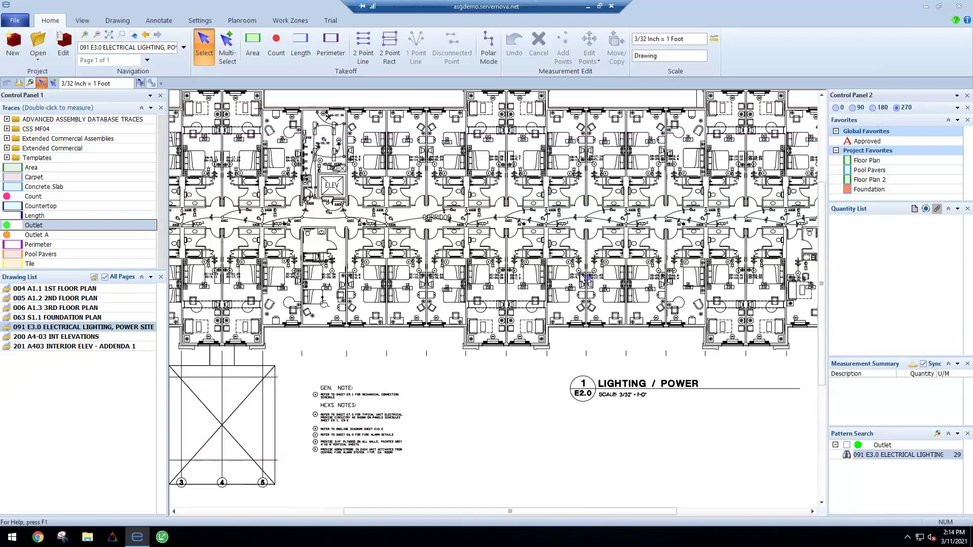
scroll(588, 278, "up", 1)
scroll(588, 278, "up", 1)
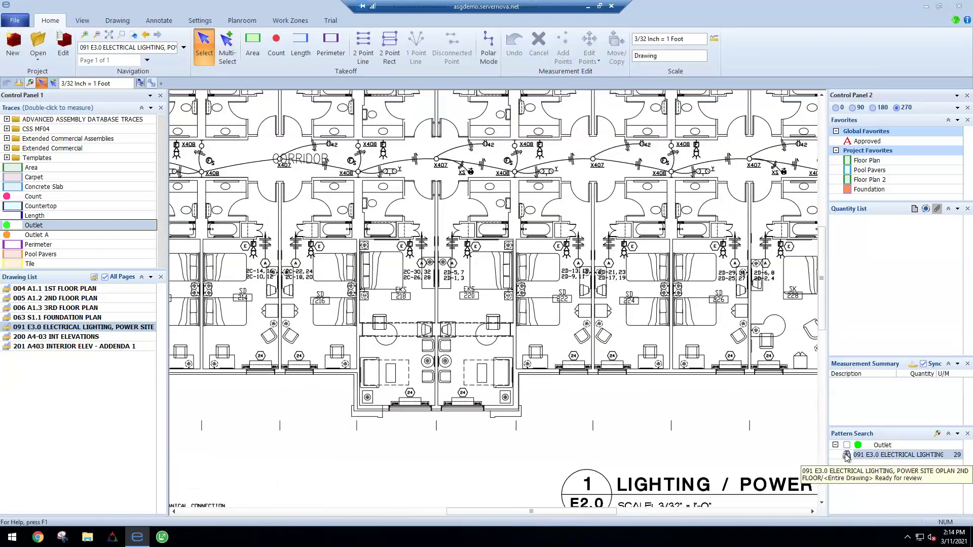
double_click(875, 455)
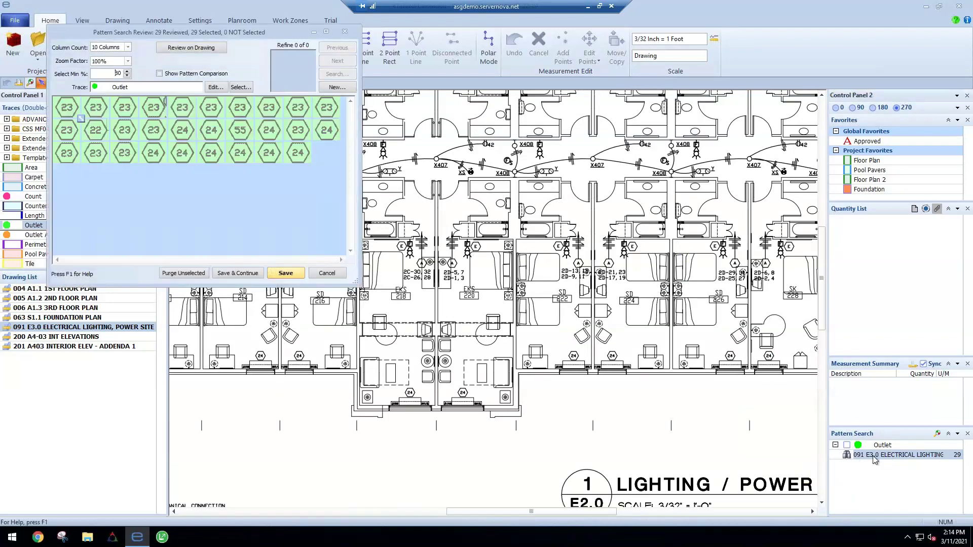
mouse_move(253, 38)
left_mouse_down()
mouse_move(390, 92)
mouse_move(413, 122)
left_mouse_up()
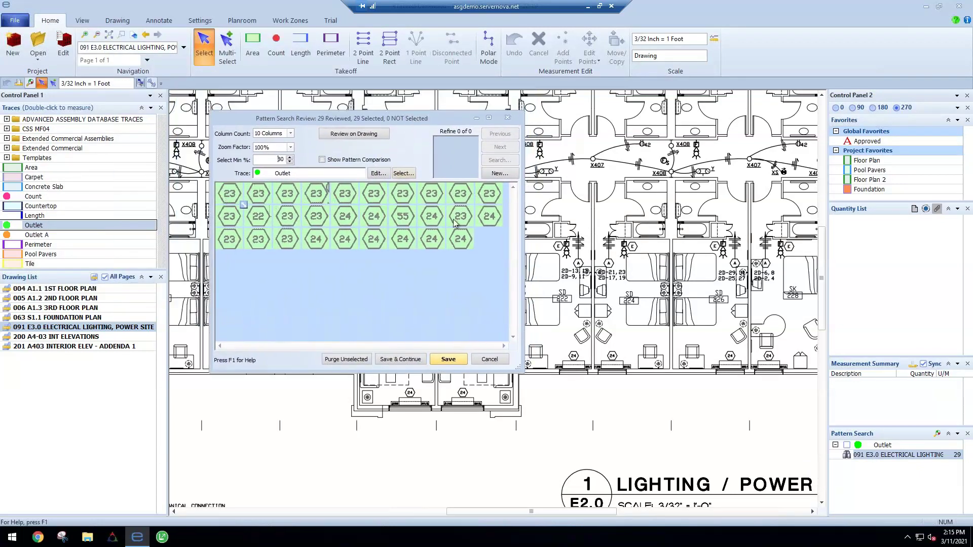
Step: Deselect eight of the hexagonal 24 matches and one 23 match in the second row, and purge the unselected results
left_click(490, 217)
left_click(492, 218)
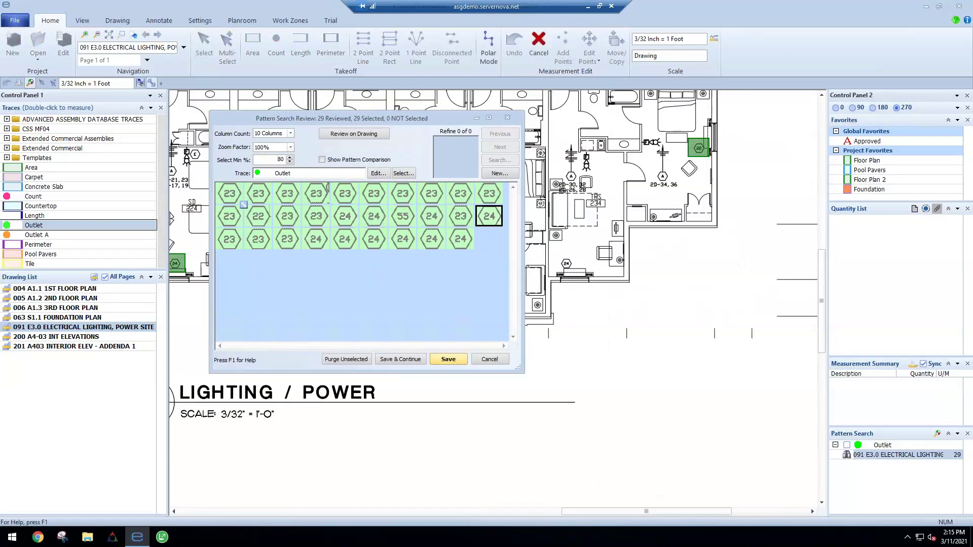
left_click(320, 219)
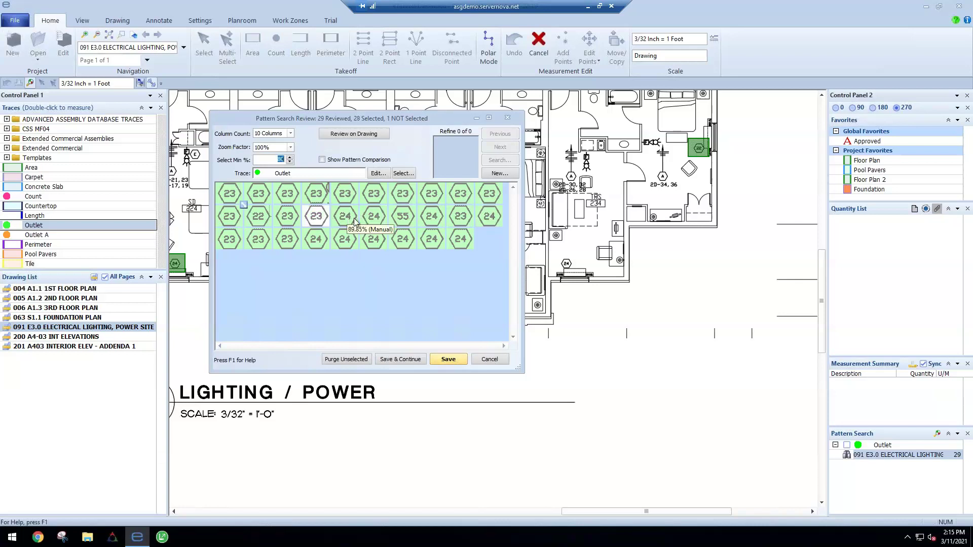
left_click(334, 219)
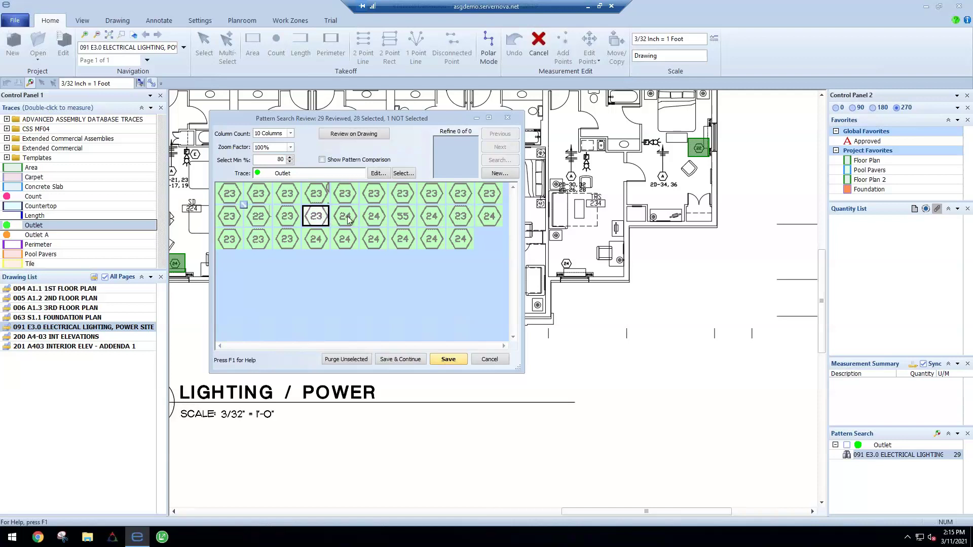
left_click(481, 222)
left_click(318, 240)
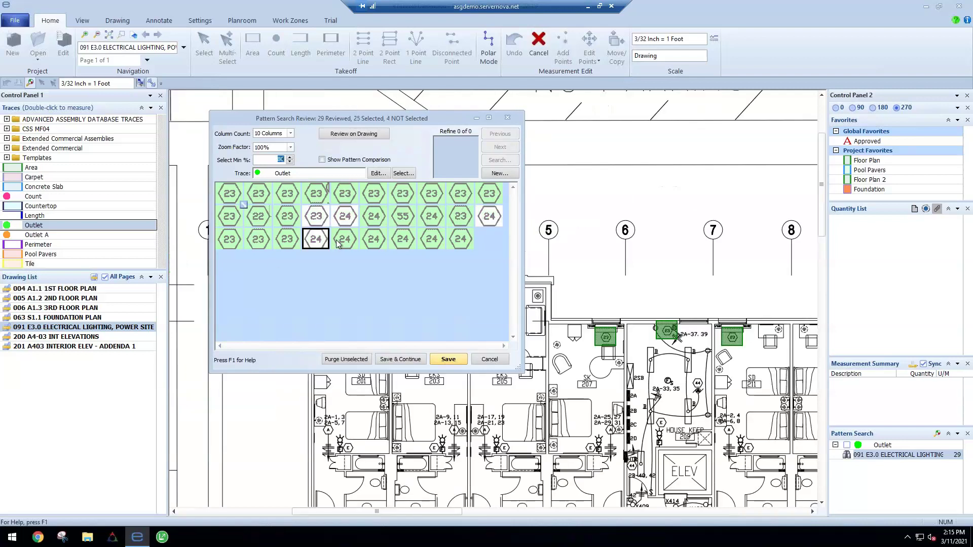
left_click(344, 240)
left_click(402, 240)
left_click(374, 240)
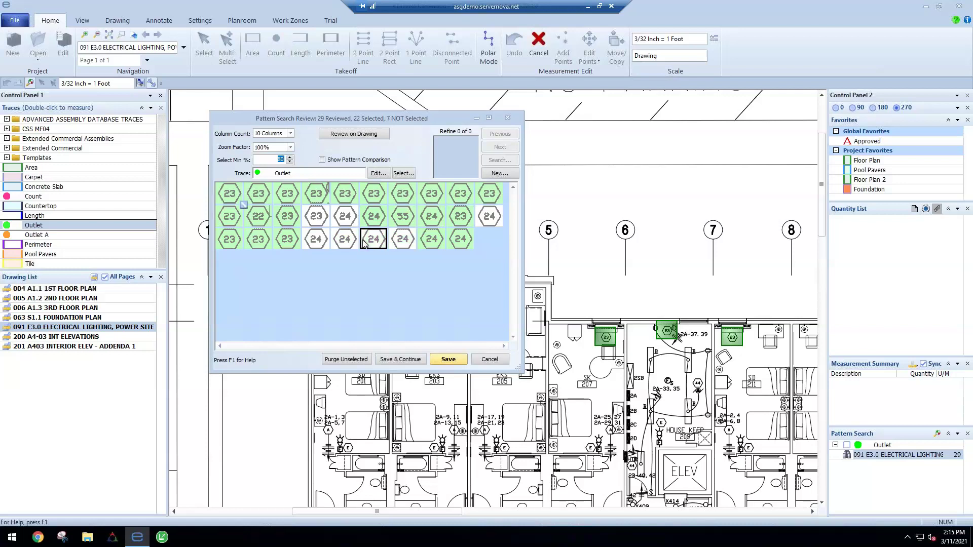
left_click(438, 241)
left_click(460, 244)
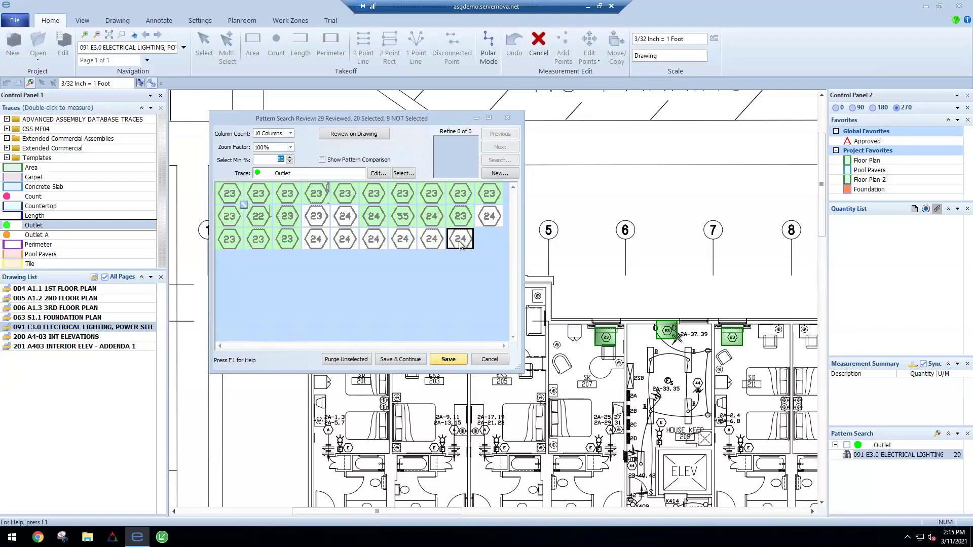
left_click(357, 360)
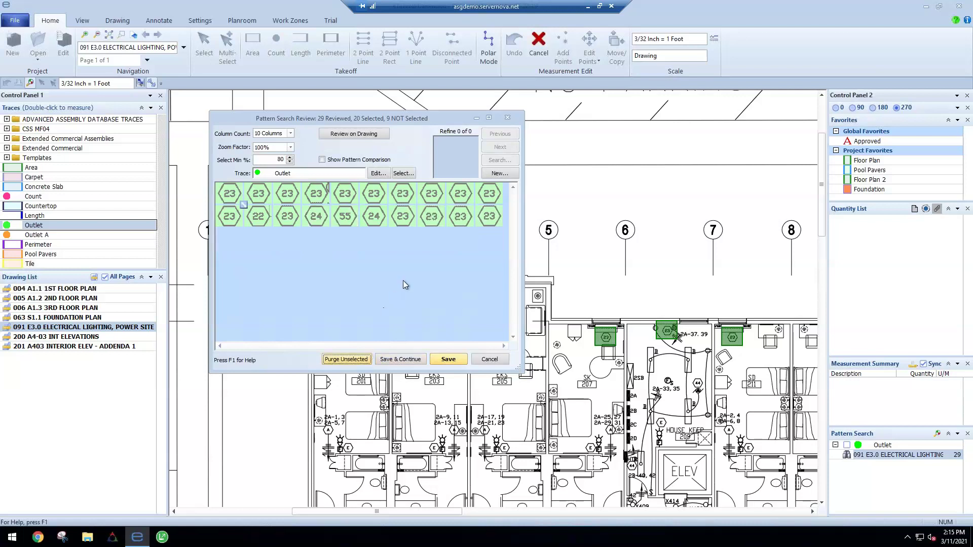
Step: Deselect the remaining two 24 matches and the 55 match, and purge them from the search results
left_click(316, 216)
left_click(345, 217)
left_click(371, 217)
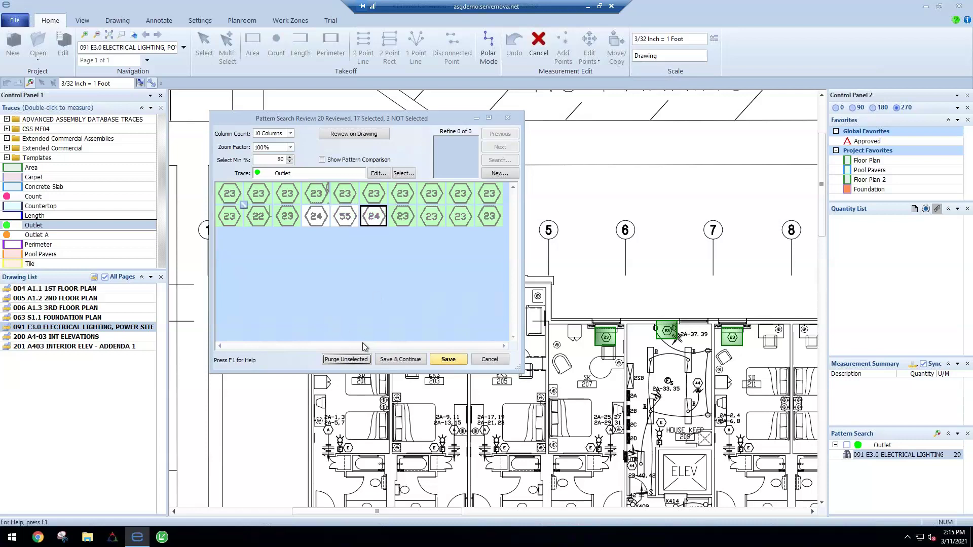
left_click(358, 360)
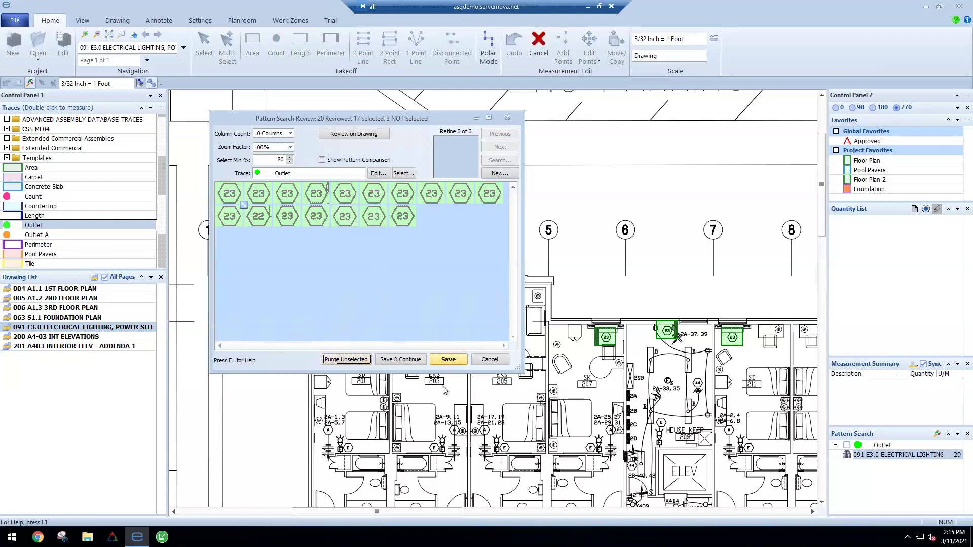
Step: Save the reviewed pattern search matches as Outlet counts on the electrical drawing and check their placement across the floor plan
left_click(447, 360)
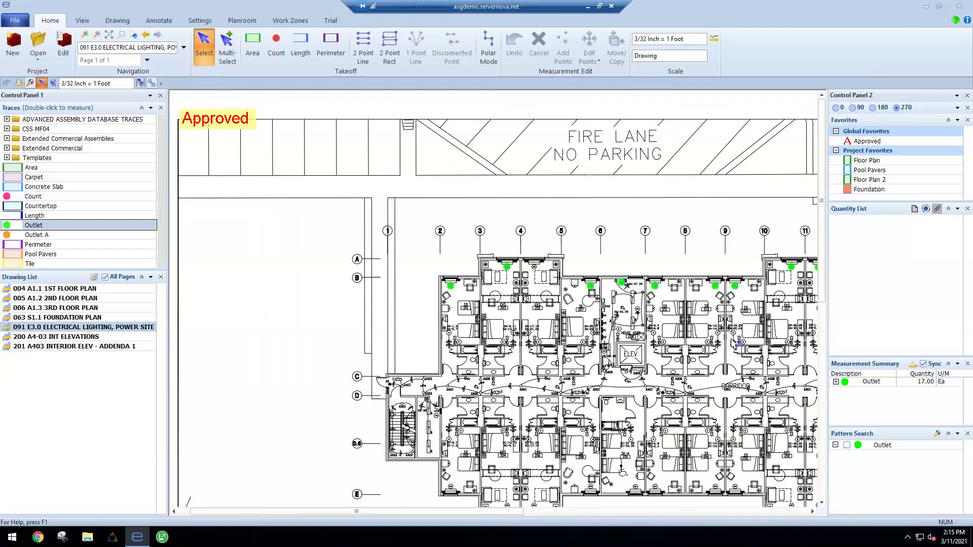
mouse_move(665, 315)
left_mouse_down()
mouse_move(599, 300)
mouse_move(534, 250)
mouse_move(494, 252)
left_mouse_up()
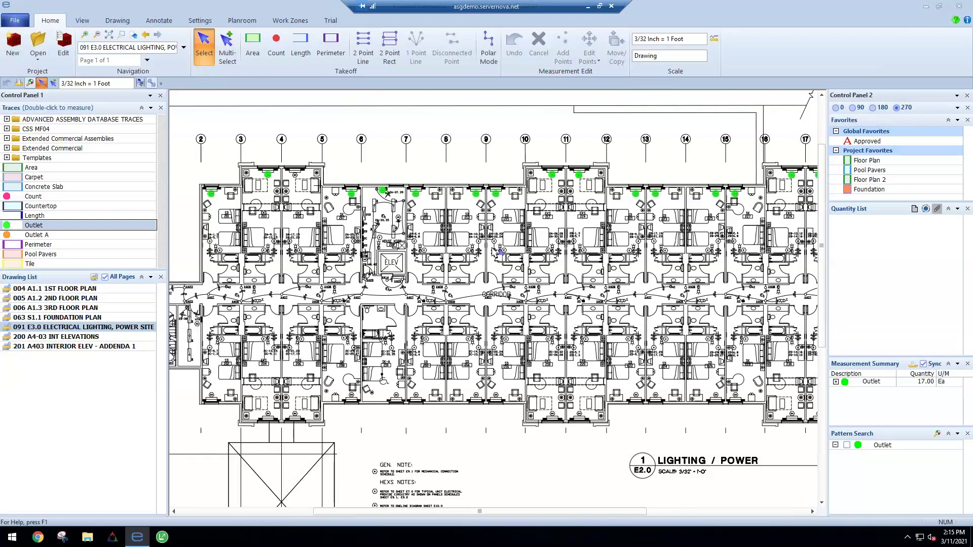
scroll(495, 252, "down", 1)
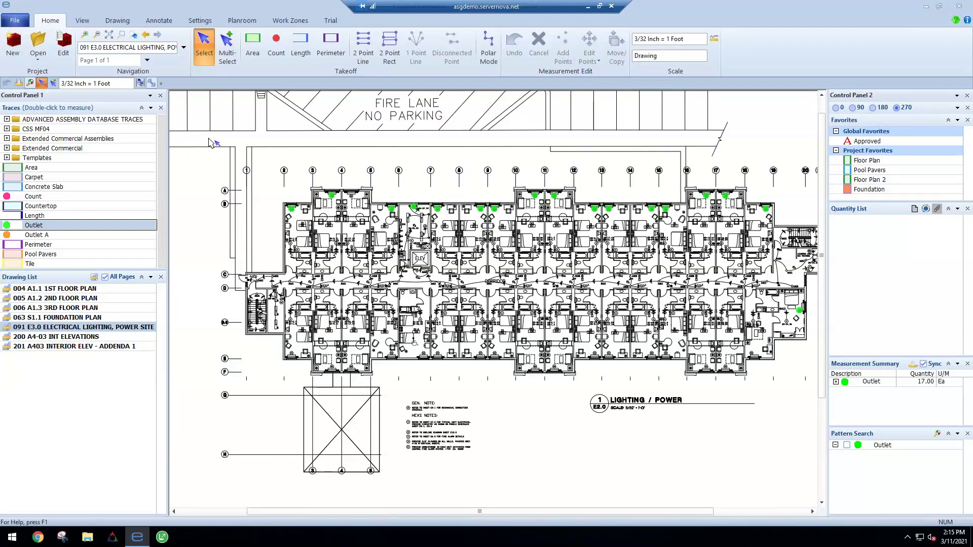
Step: Open the Measurement List of all traces and move its window slightly higher to review the takeoff quantities
left_click(20, 84)
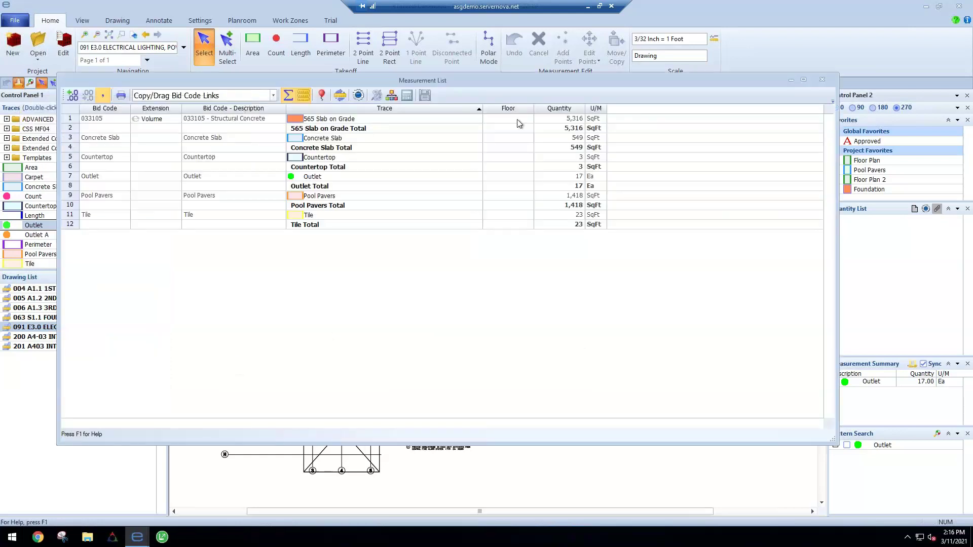
left_click_drag(524, 77, 530, 64)
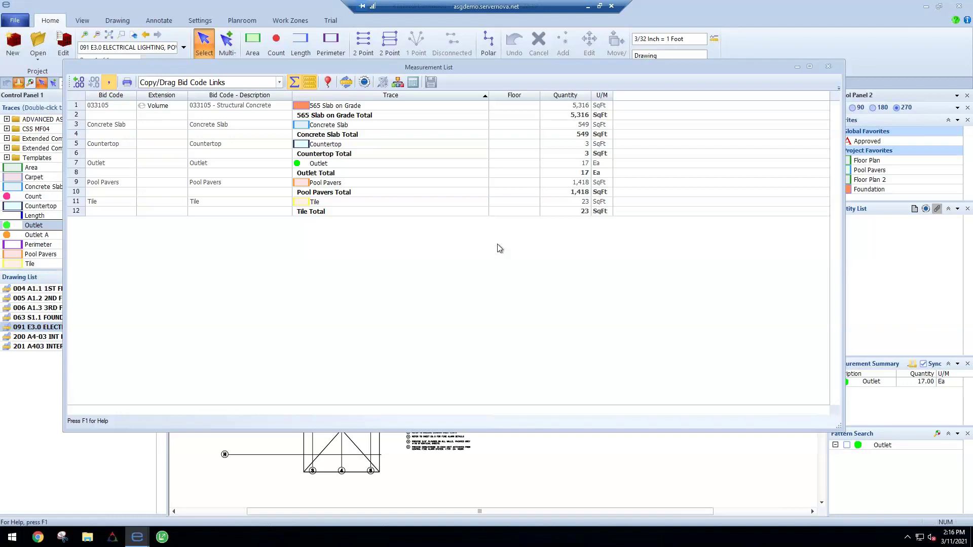
left_click_drag(505, 69, 524, 63)
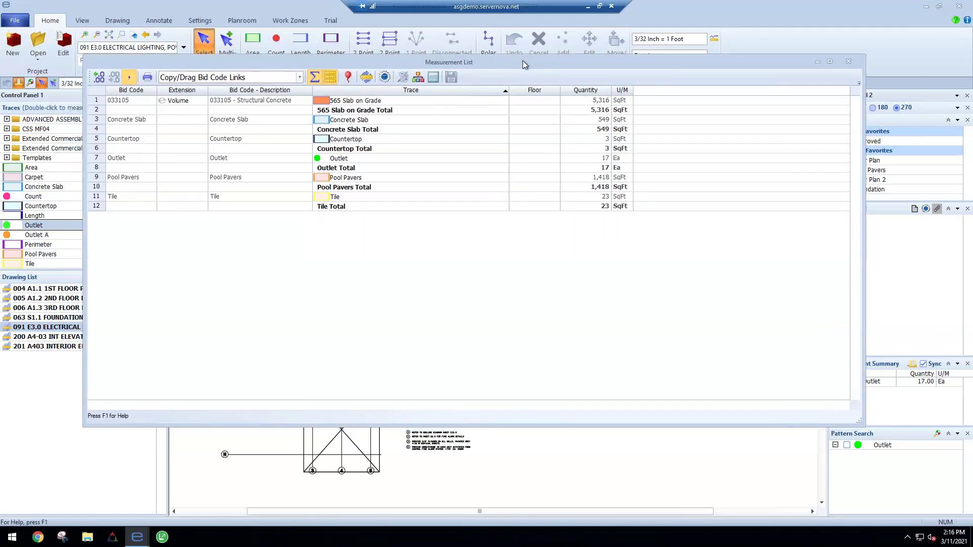